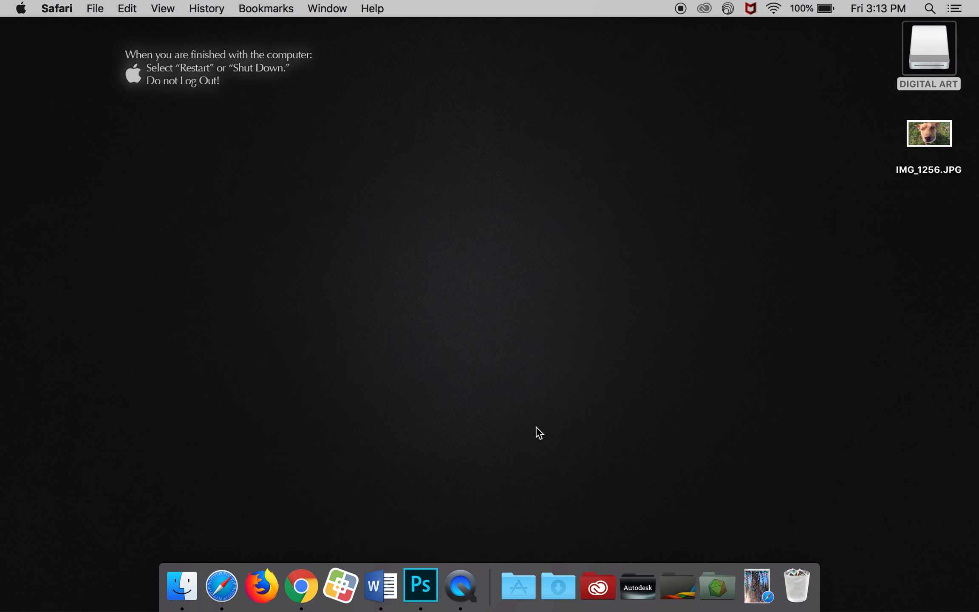
Switch to Photoshop, maximize its window, and open IMG_1256.JPG from the Desktop
left_click(430, 578)
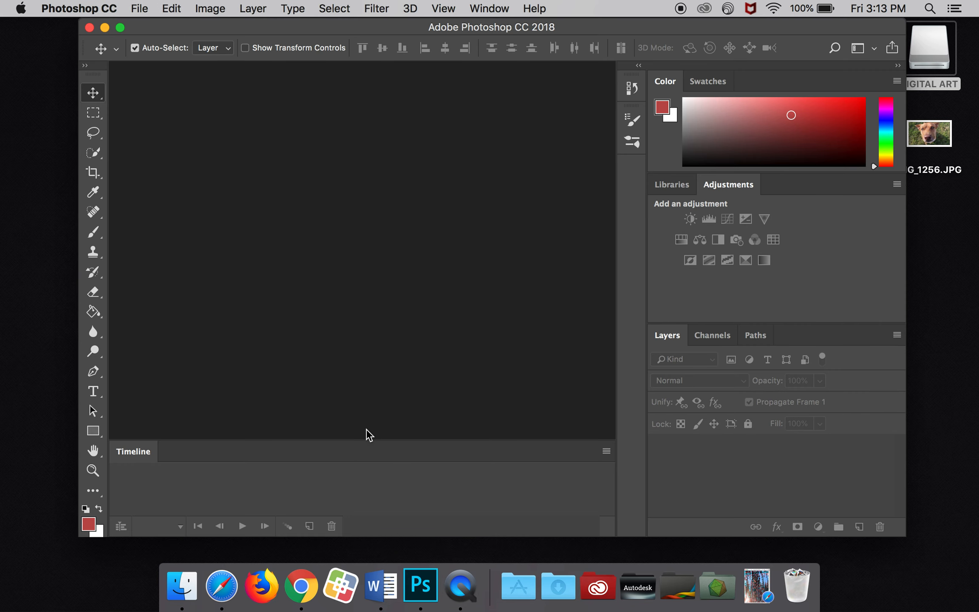
left_click(120, 28)
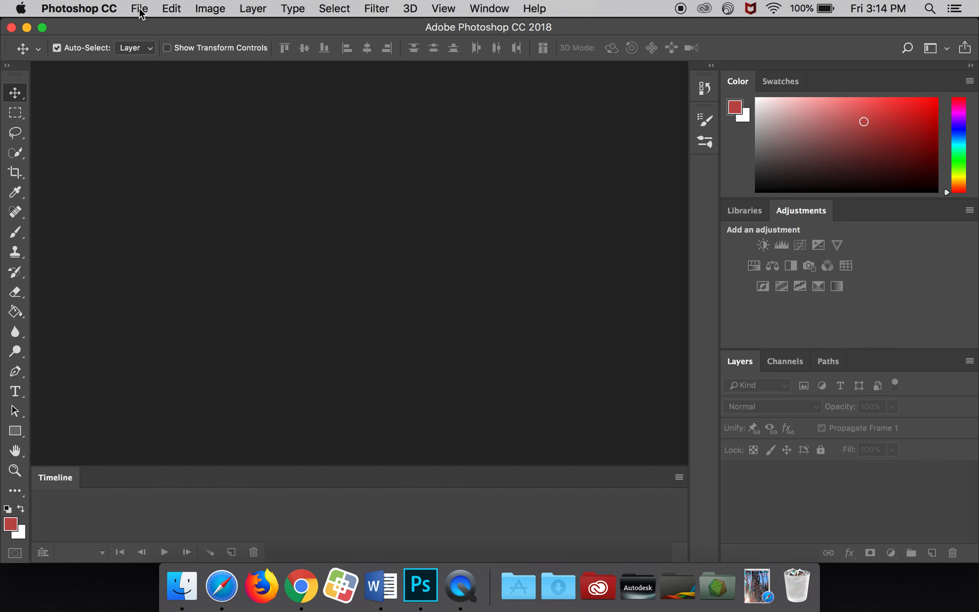
left_click(140, 10)
left_click(151, 39)
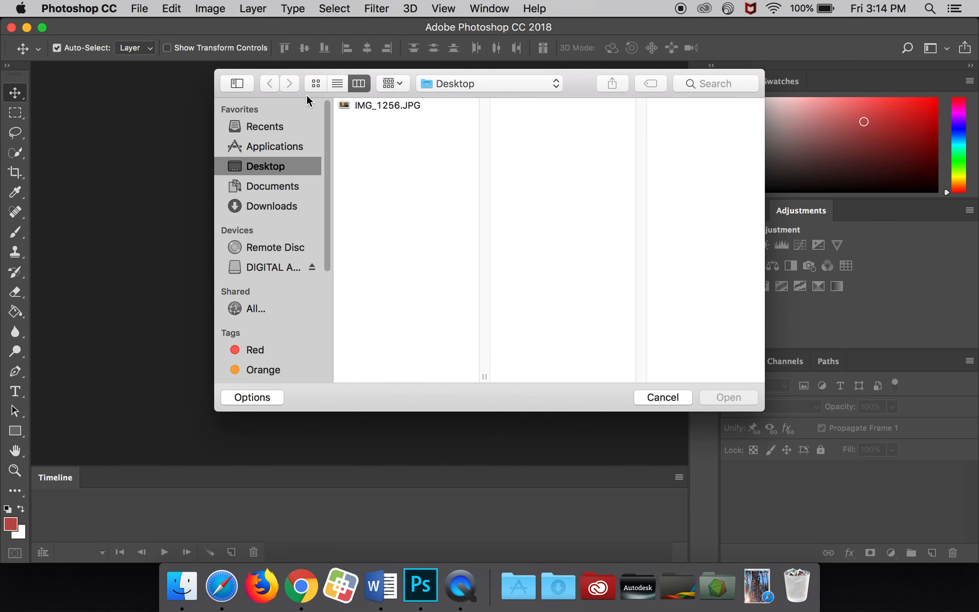
left_click(368, 106)
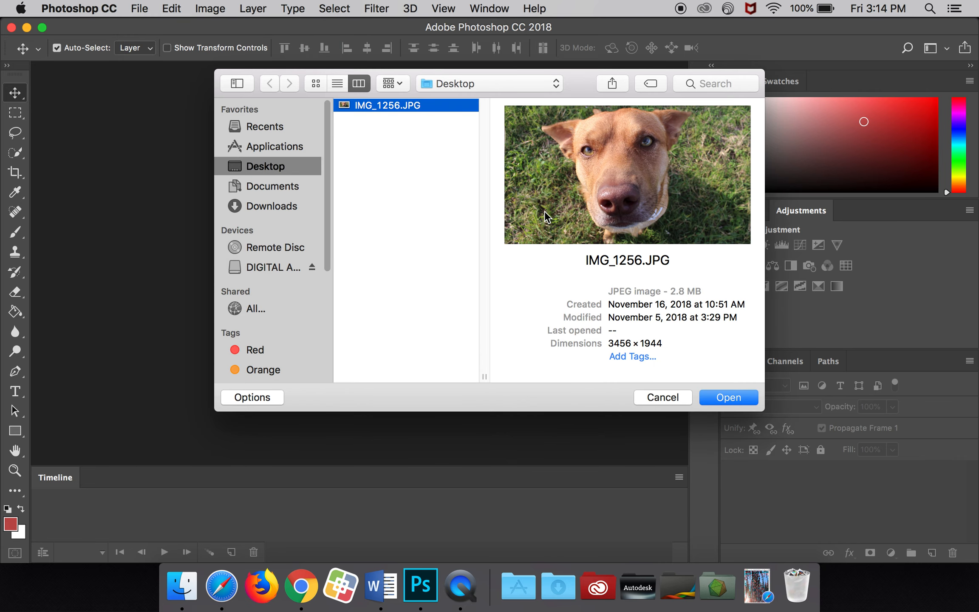
left_click(727, 398)
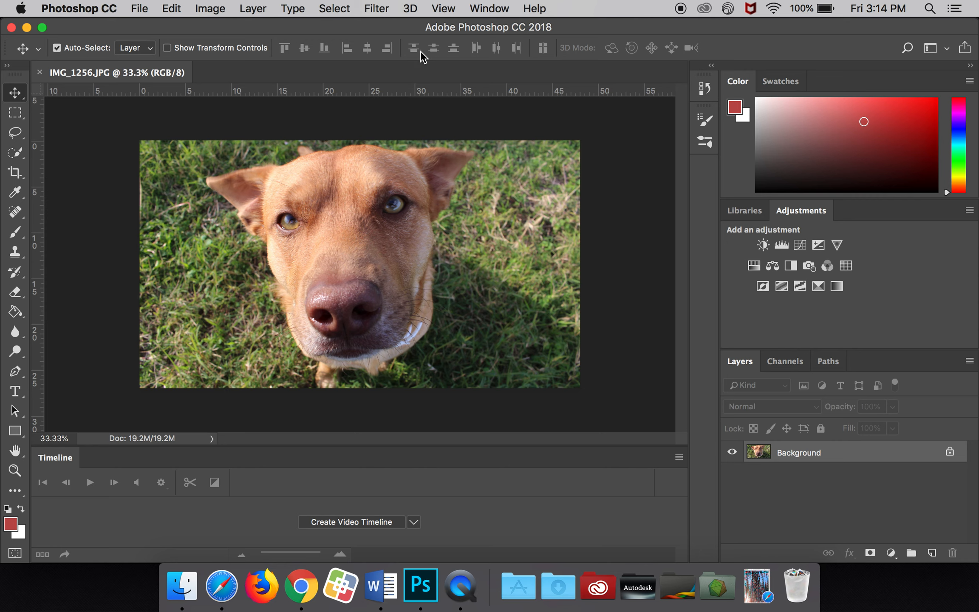
Unlock the Background layer and create a frame animation in the Timeline
left_click(493, 9)
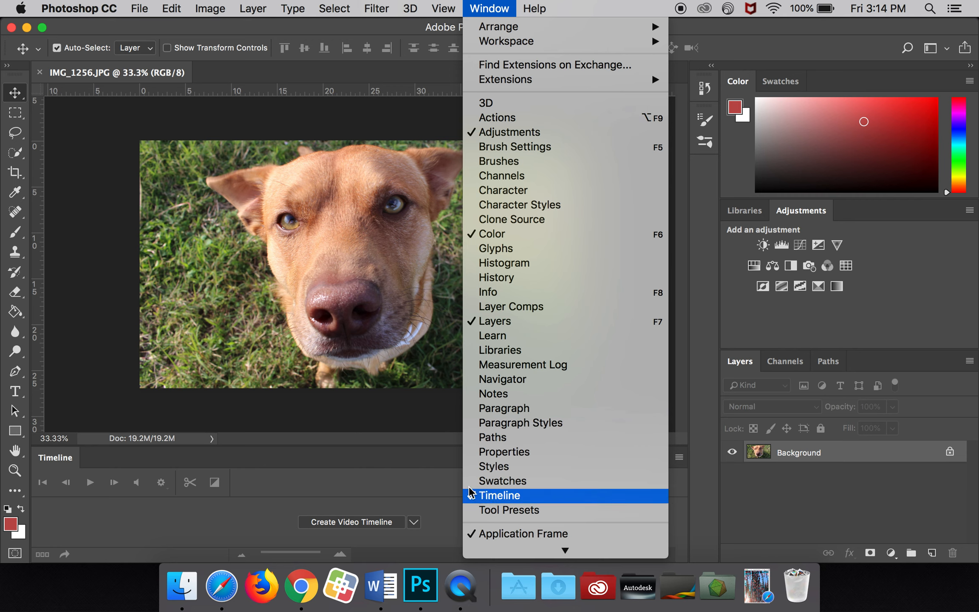
left_click(404, 466)
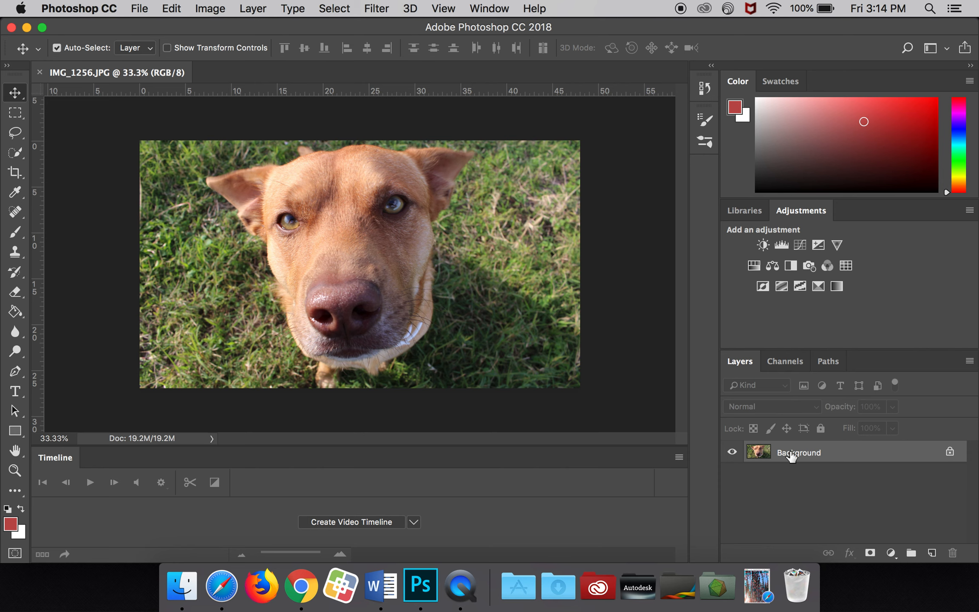
left_click(950, 453)
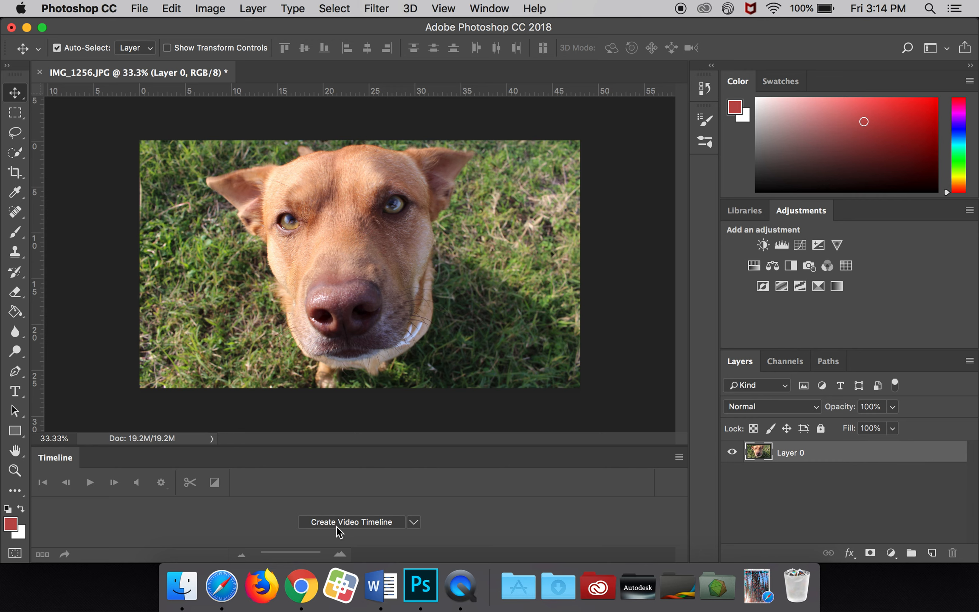
left_click(414, 524)
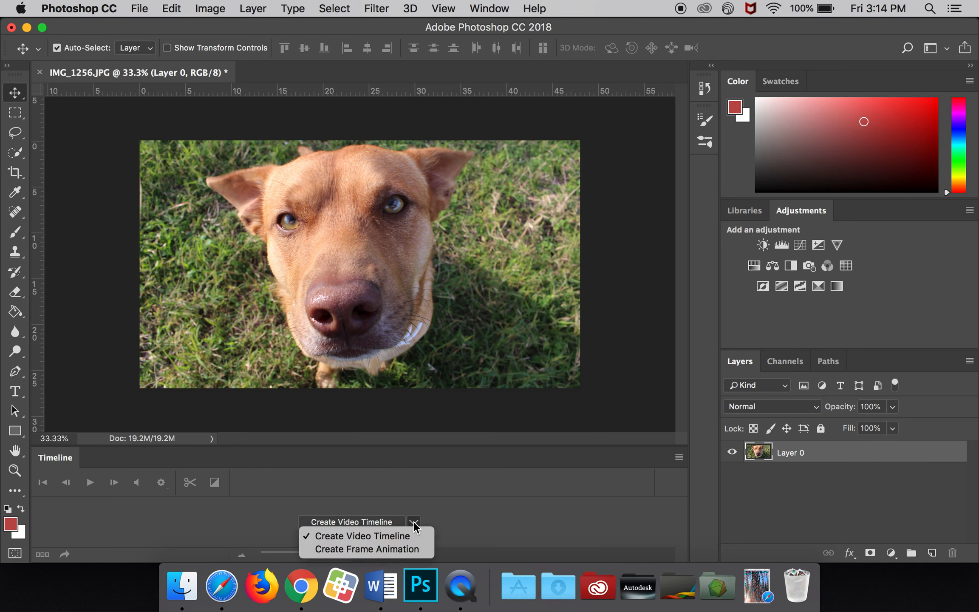
left_click(358, 550)
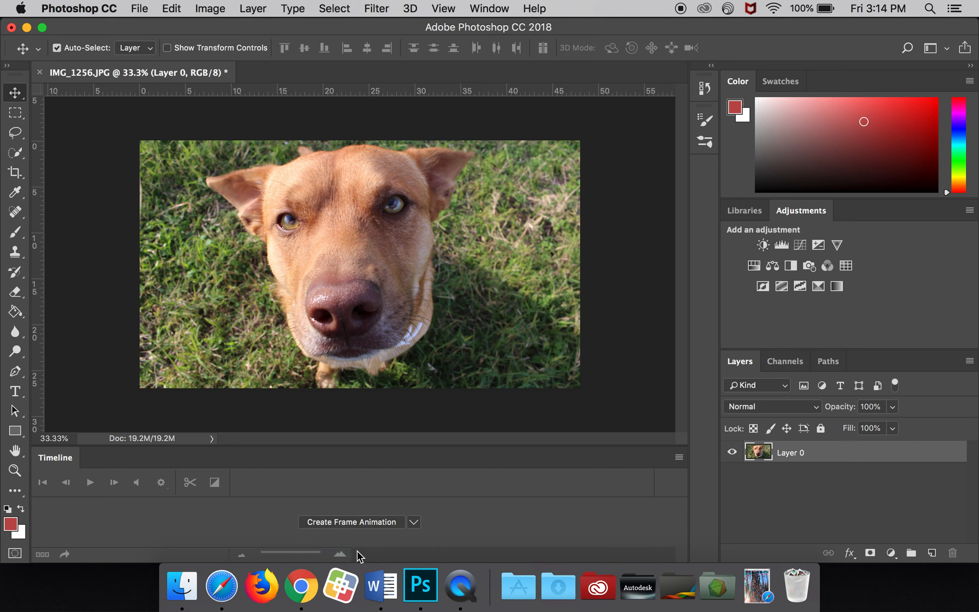
left_click(354, 526)
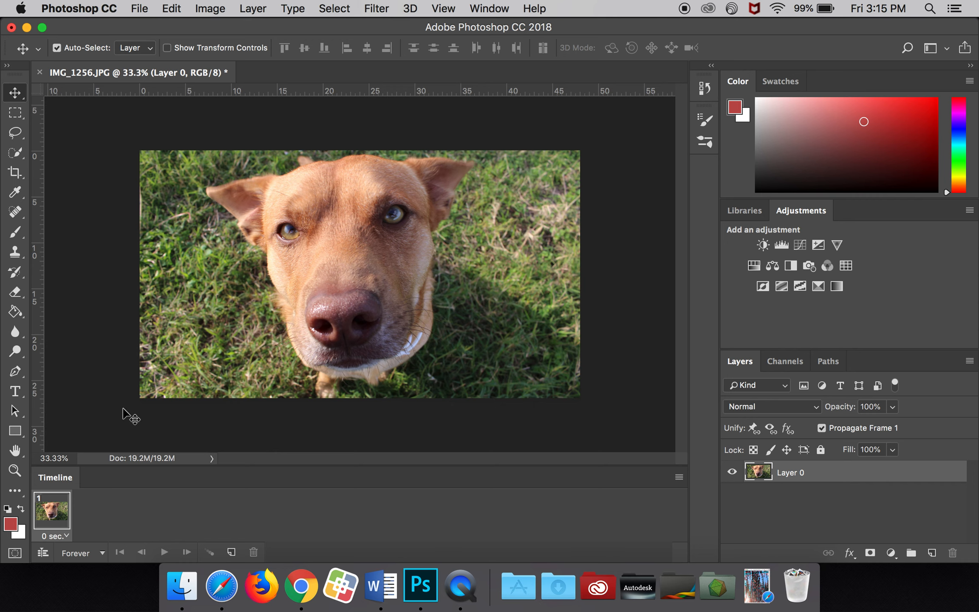
Select about sixteen small rectangles of varied sizes scattered across the dog photo, using the Rectangular Marquee tool in add-to-selection mode
left_click(17, 114)
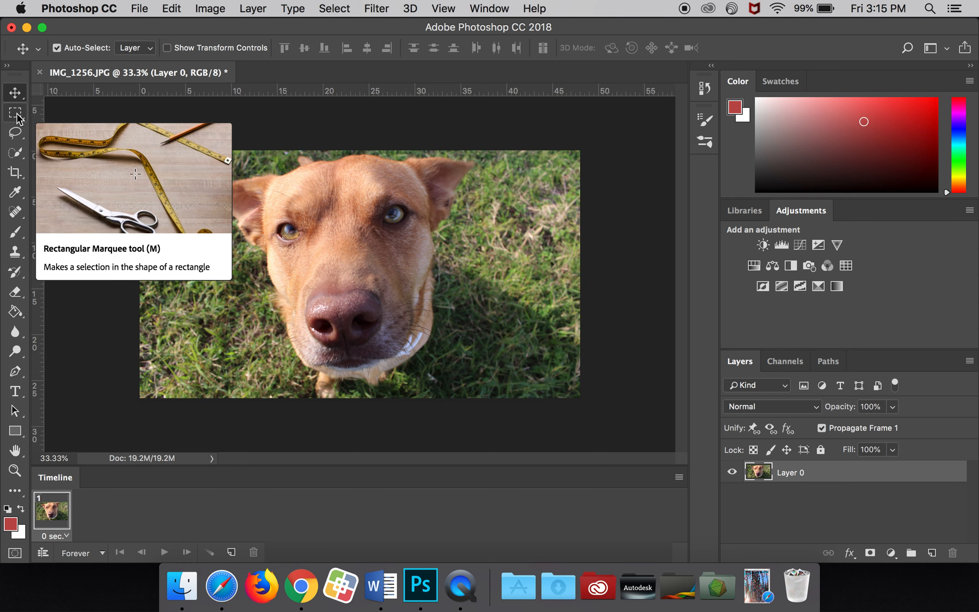
left_click(16, 114)
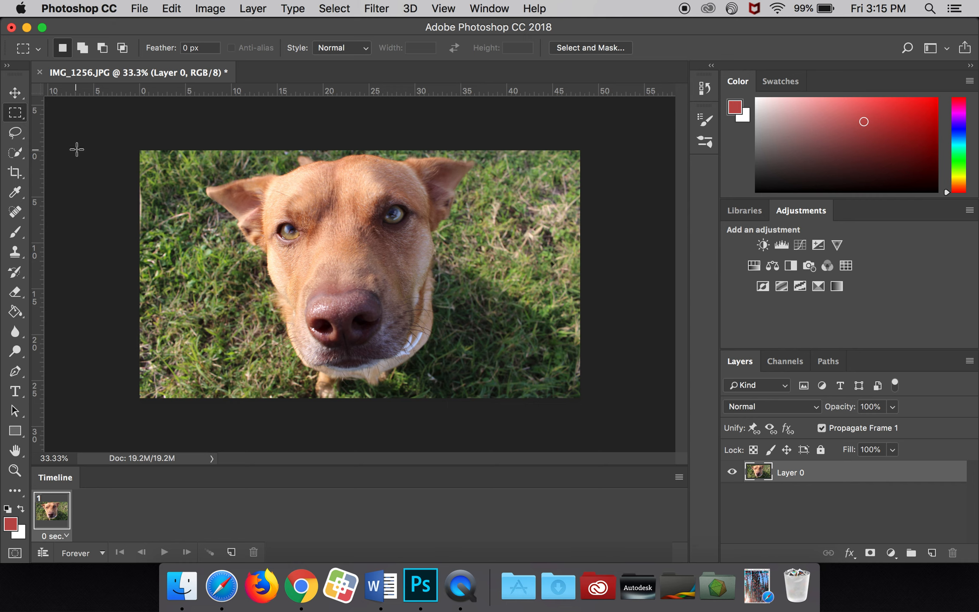
left_click(83, 49)
mouse_move(213, 181)
left_mouse_down()
mouse_move(226, 214)
mouse_move(281, 233)
mouse_move(290, 269)
mouse_move(374, 299)
left_mouse_up()
left_click_drag(431, 267, 438, 336)
left_click_drag(419, 224, 466, 244)
left_click_drag(393, 181, 399, 226)
left_click_drag(269, 285, 285, 328)
left_click_drag(209, 311, 241, 351)
left_click_drag(166, 251, 183, 284)
left_click_drag(487, 341, 474, 282)
left_click_drag(526, 296, 550, 370)
left_click_drag(305, 164, 334, 205)
left_click_drag(319, 324, 342, 382)
left_click_drag(375, 342, 386, 364)
left_click_drag(541, 228, 545, 247)
left_click_drag(521, 176, 553, 188)
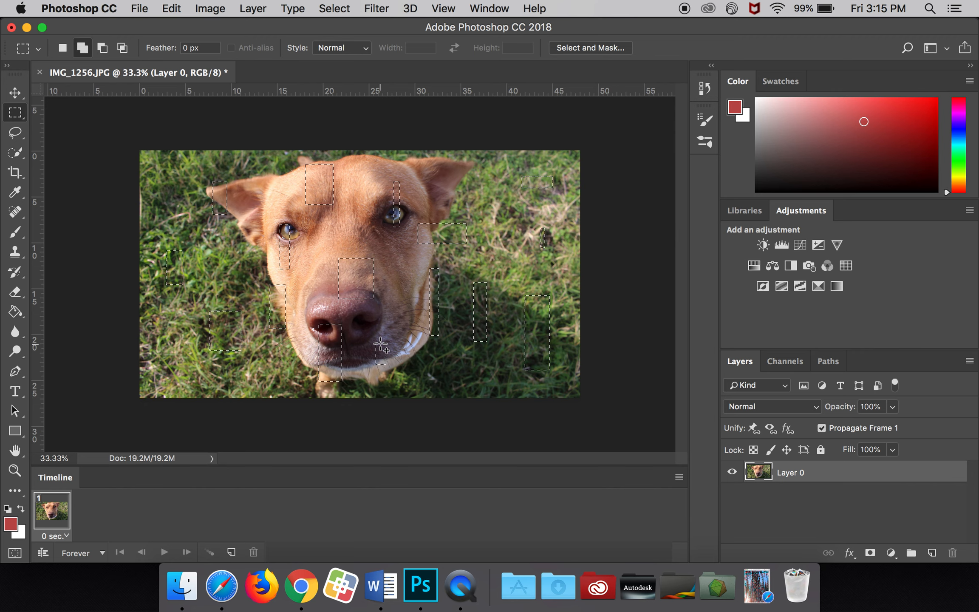
Copy the selected rectangles to a new layer and hide Layer 0
key("super+j")
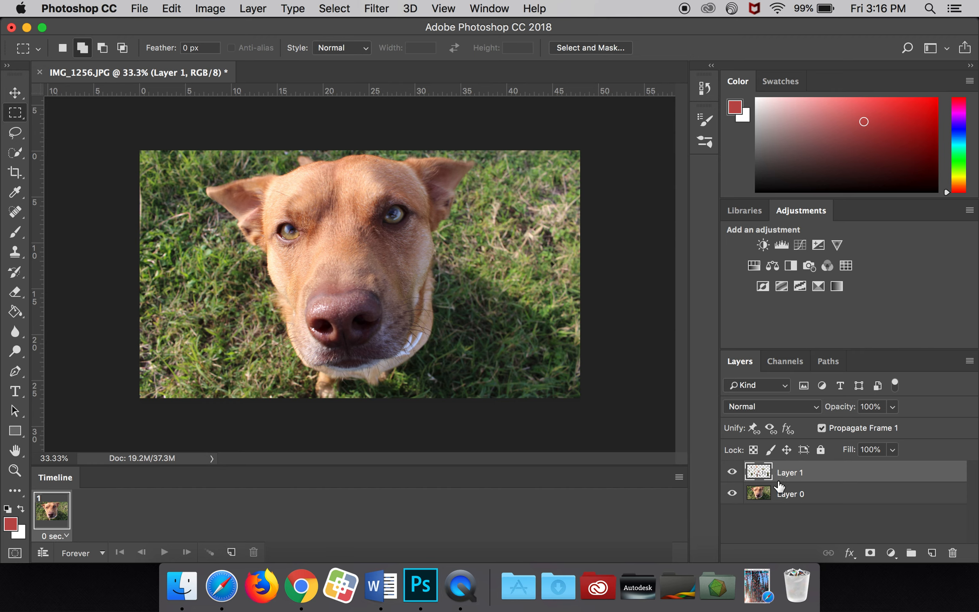
left_click(732, 494)
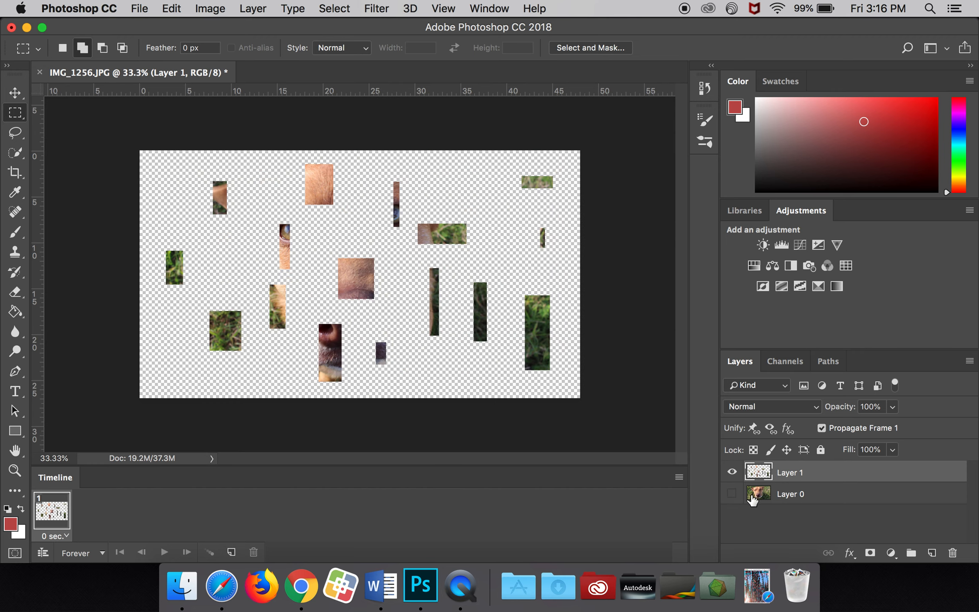
left_click(732, 494)
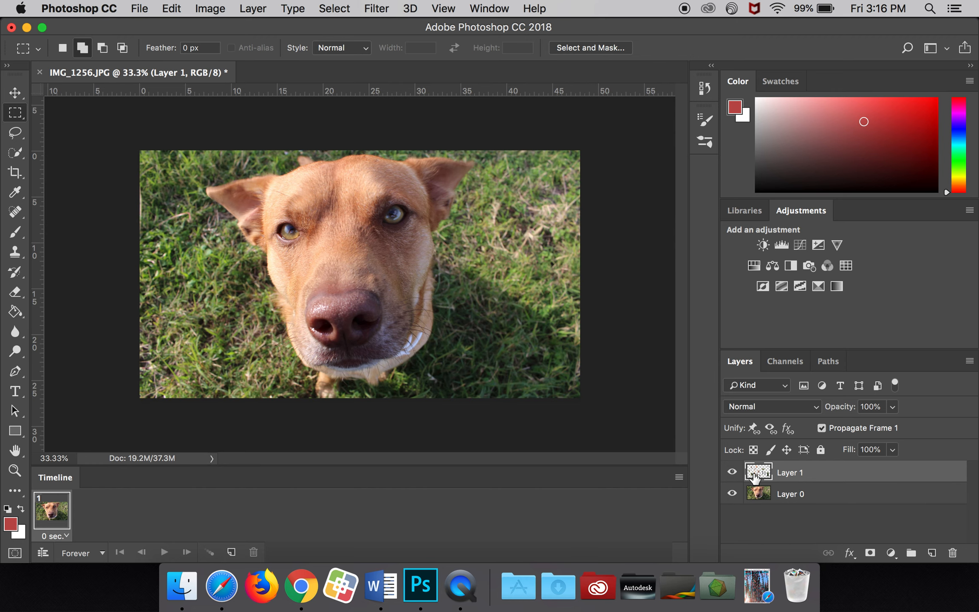
left_click(733, 494)
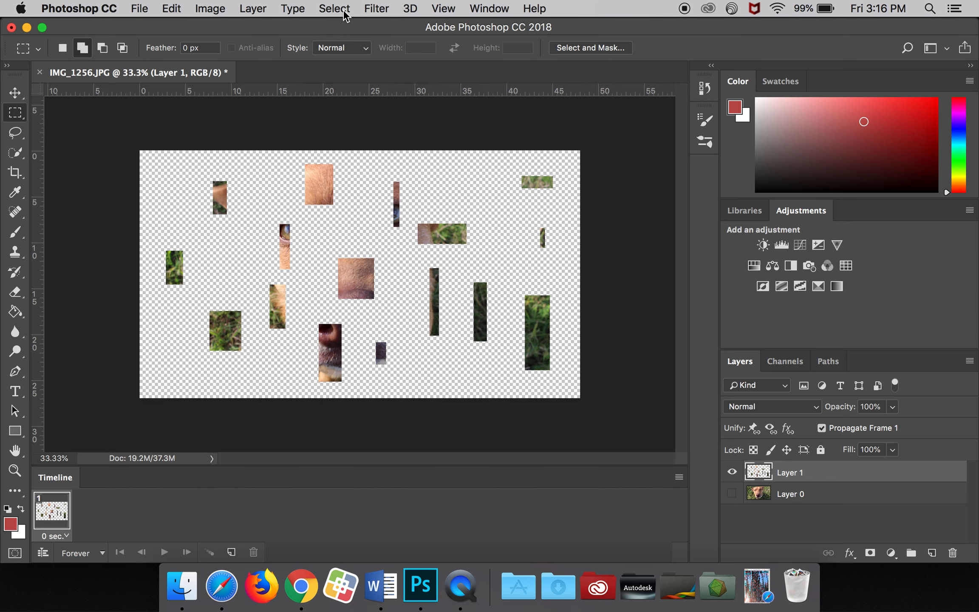
Start a Wave distortion on Layer 1 with scale 7% horizontal and 86% vertical, and wavelength 86 minimum and 187 maximum
left_click(375, 9)
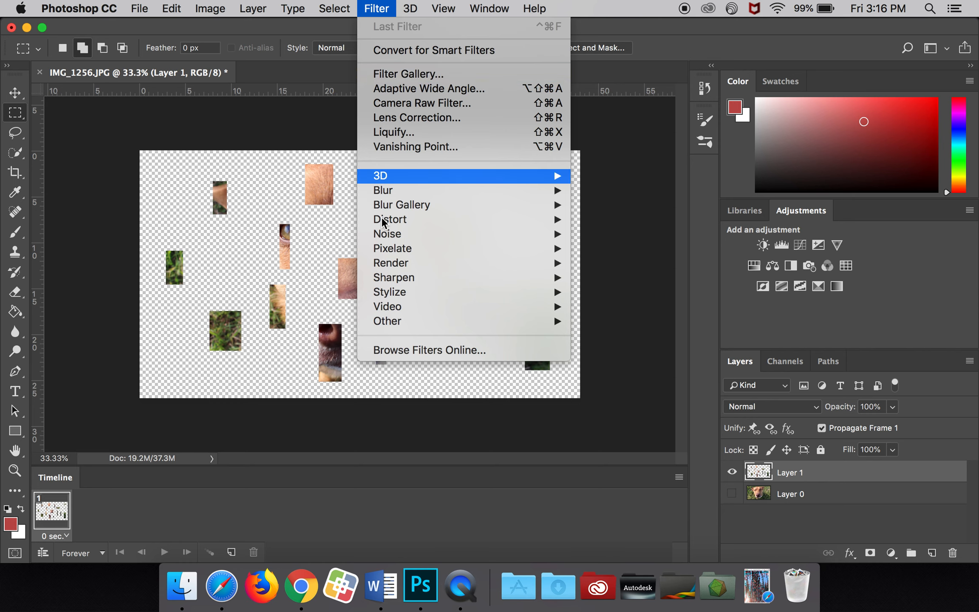
mouse_move(403, 225)
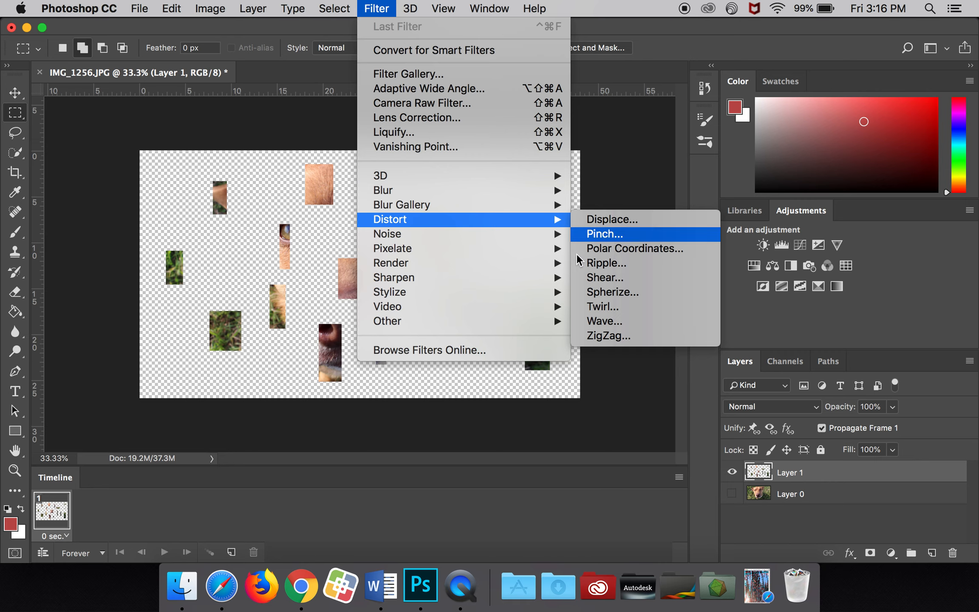
left_click(601, 323)
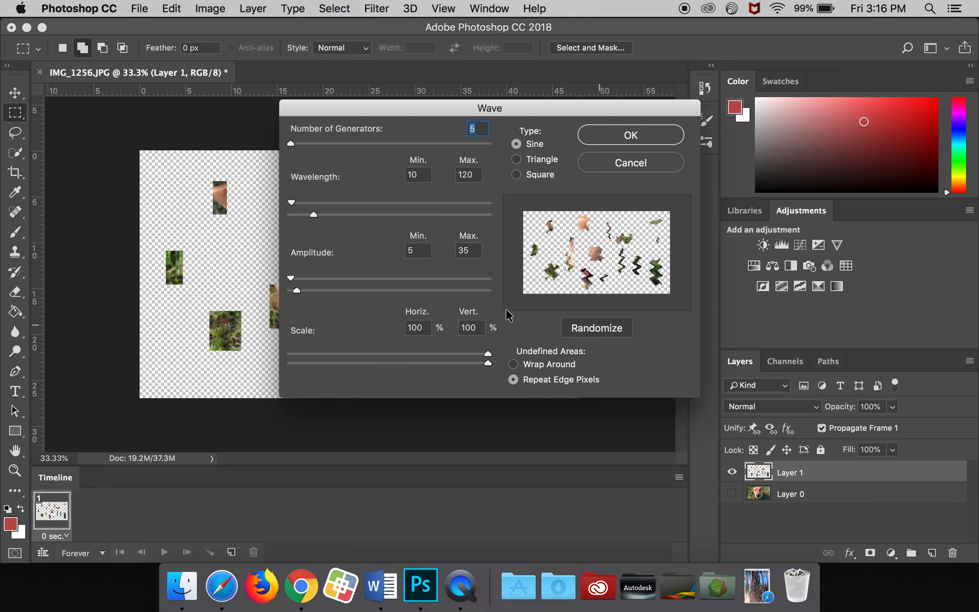
left_click_drag(493, 353, 303, 357)
left_click_drag(487, 363, 459, 363)
left_click_drag(291, 203, 327, 215)
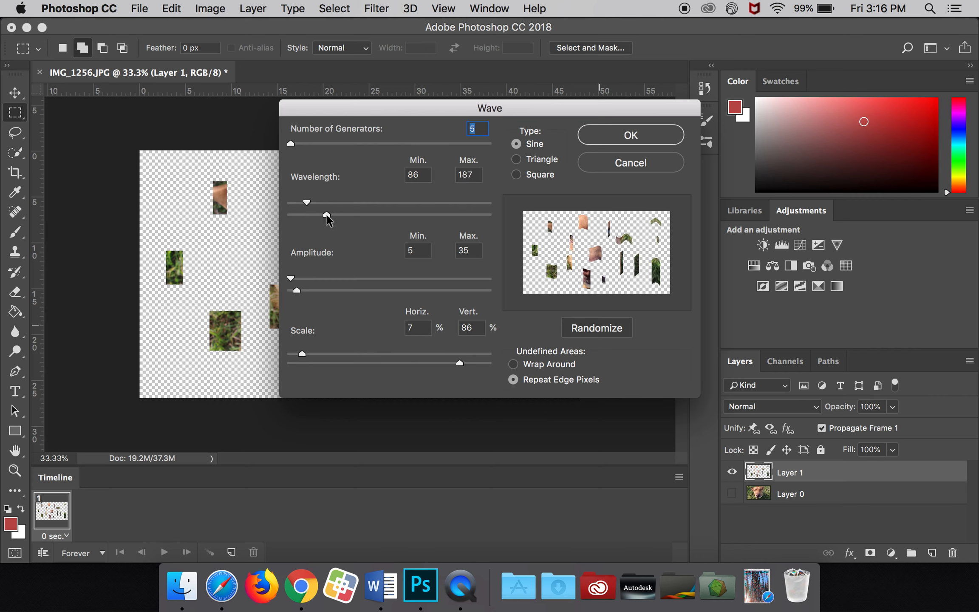
Set the wave amplitude to 70 minimum and 275 maximum, choose the Square type, slightly raise the vertical scale, and apply the filter
mouse_move(291, 279)
left_mouse_down()
mouse_move(344, 291)
mouse_move(304, 279)
left_mouse_up()
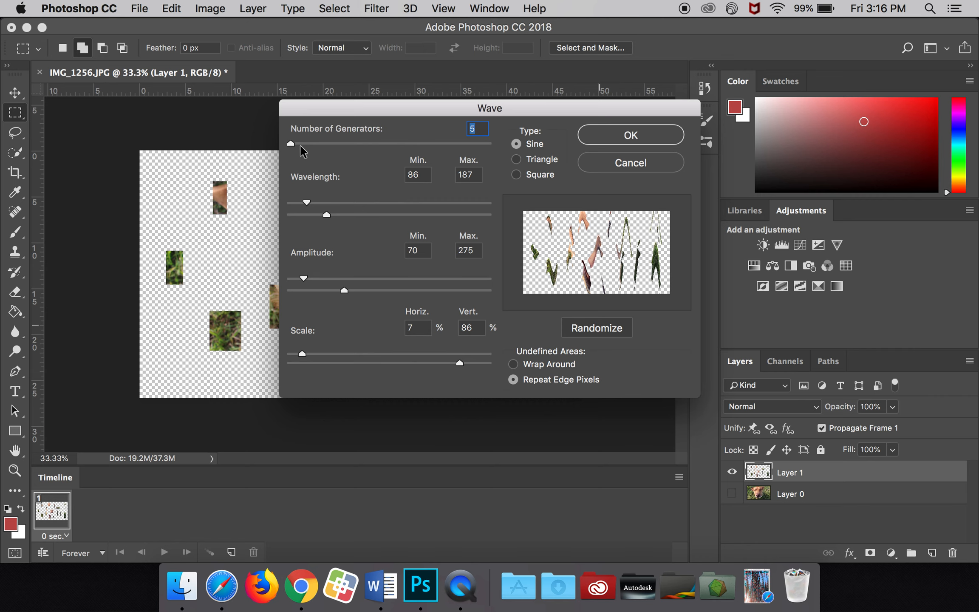
left_click(517, 175)
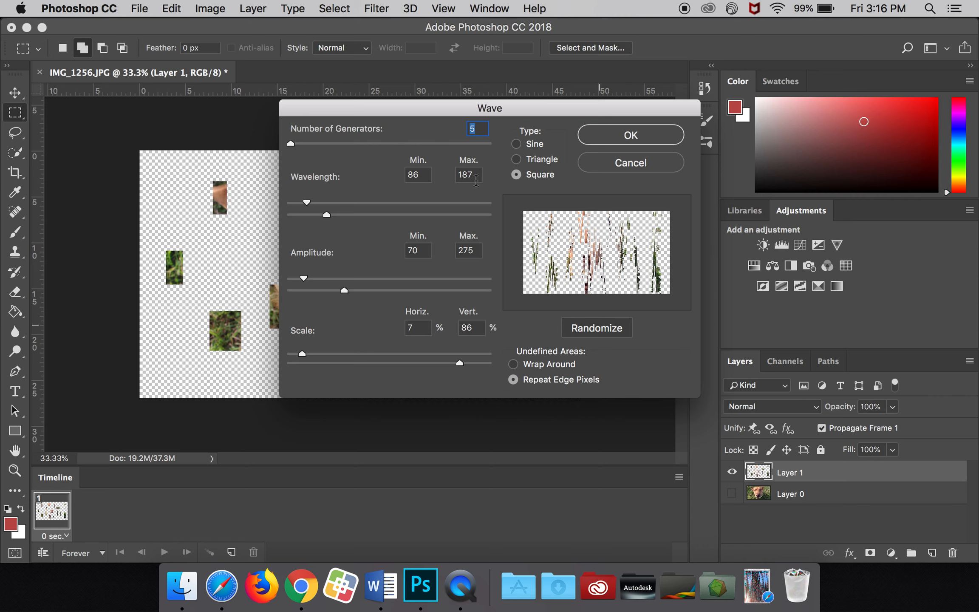
left_click_drag(460, 363, 464, 363)
left_click(626, 144)
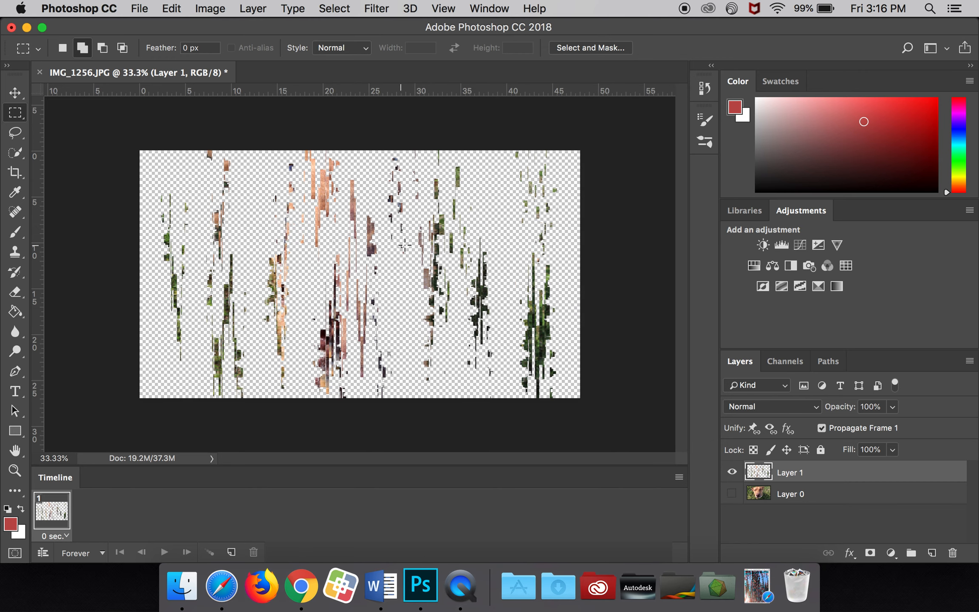
Show Layer 0 again and add a second frame to the animation
left_click(732, 494)
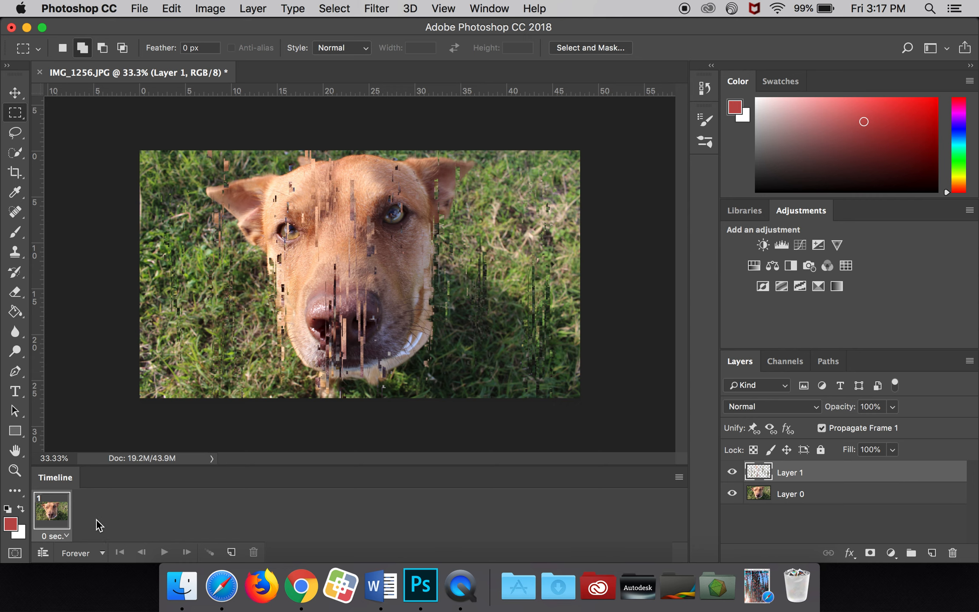
left_click(231, 552)
Compare animation frames 1 and 2 by switching back and forth between them
left_click(56, 521)
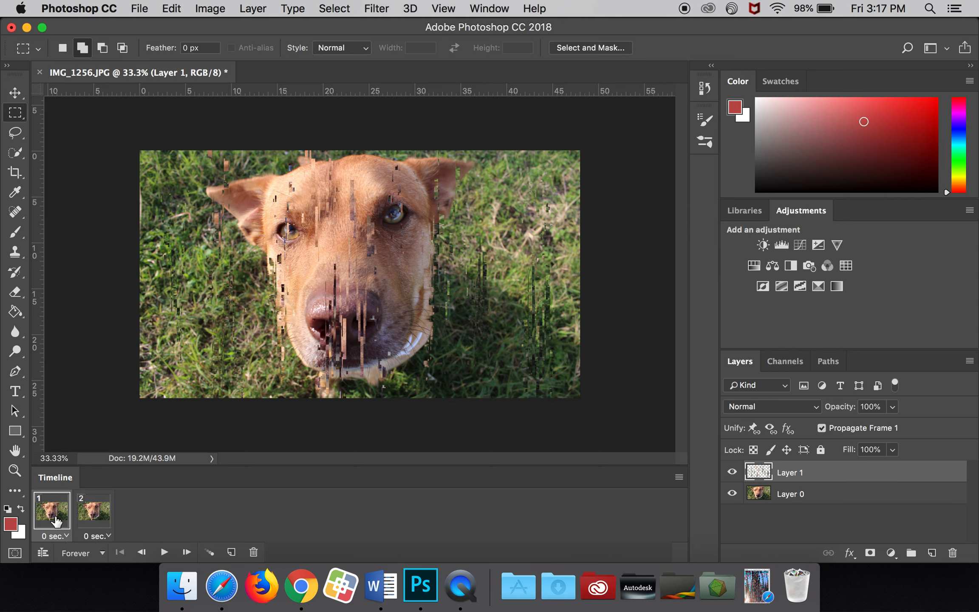
left_click(93, 521)
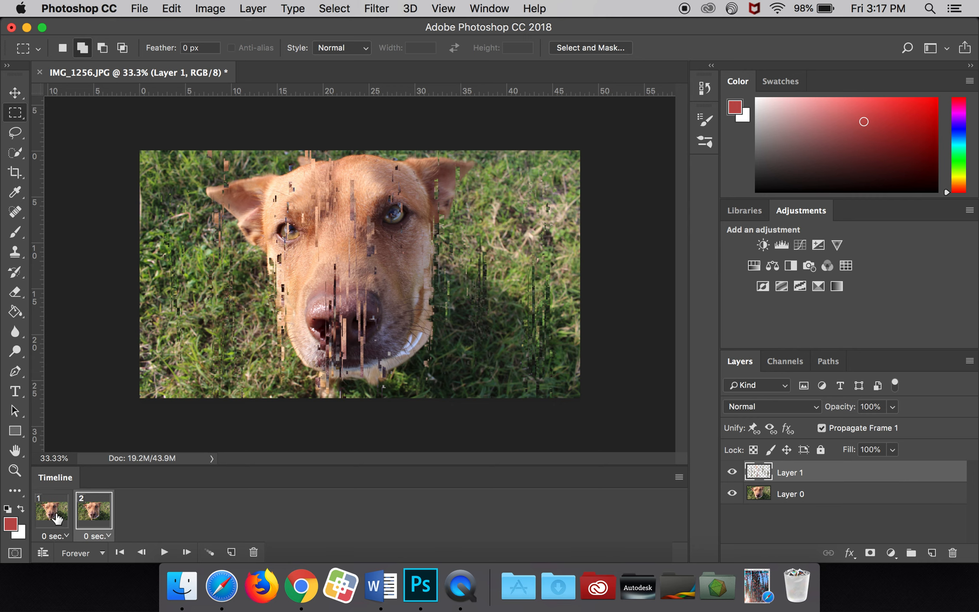
left_click(56, 515)
left_click(89, 518)
left_click(64, 516)
left_click(92, 518)
left_click(65, 520)
left_click(94, 523)
Hide Layer 1 in frame 1 and make it visible in frame 2
left_click(66, 524)
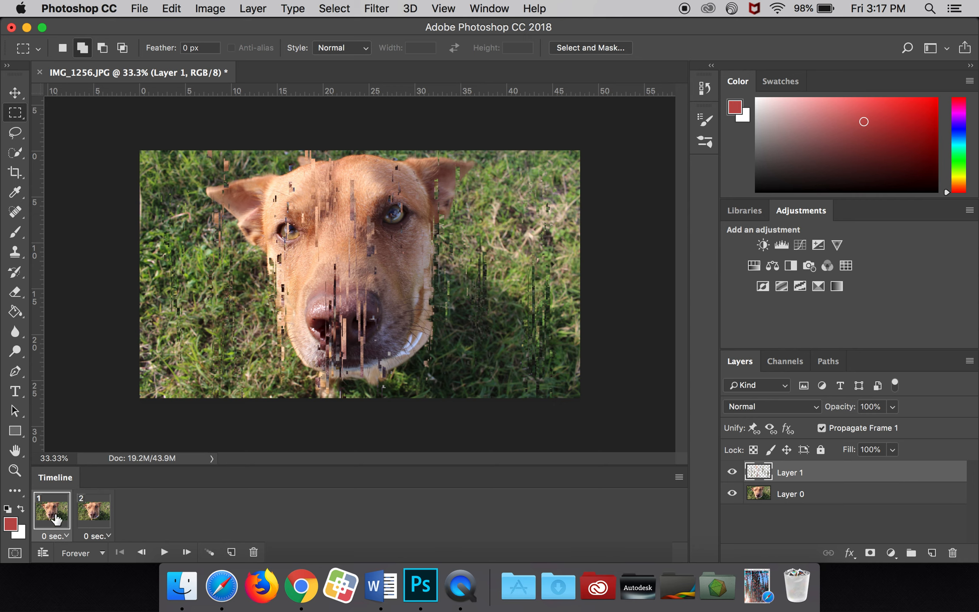
left_click(732, 474)
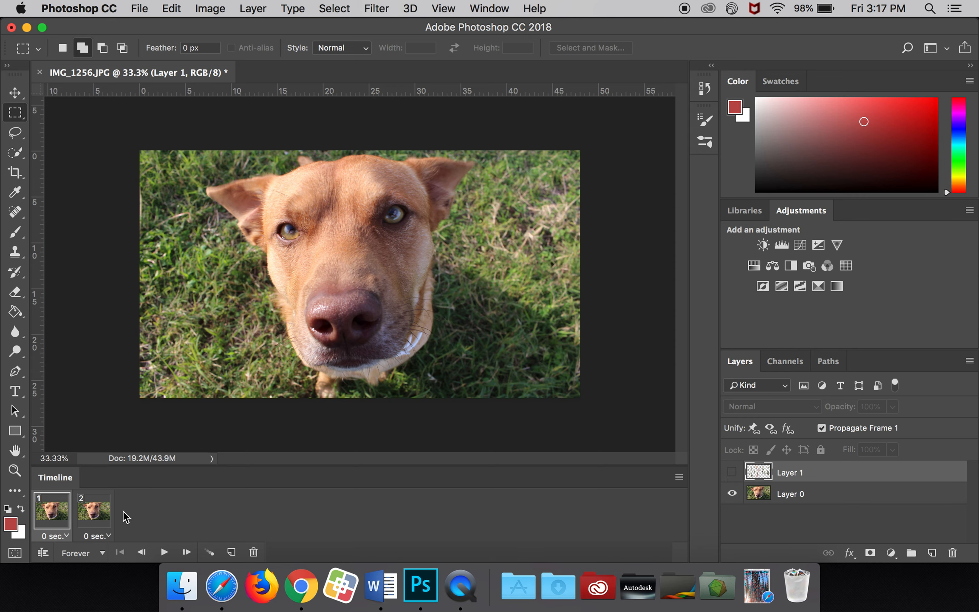
left_click(97, 512)
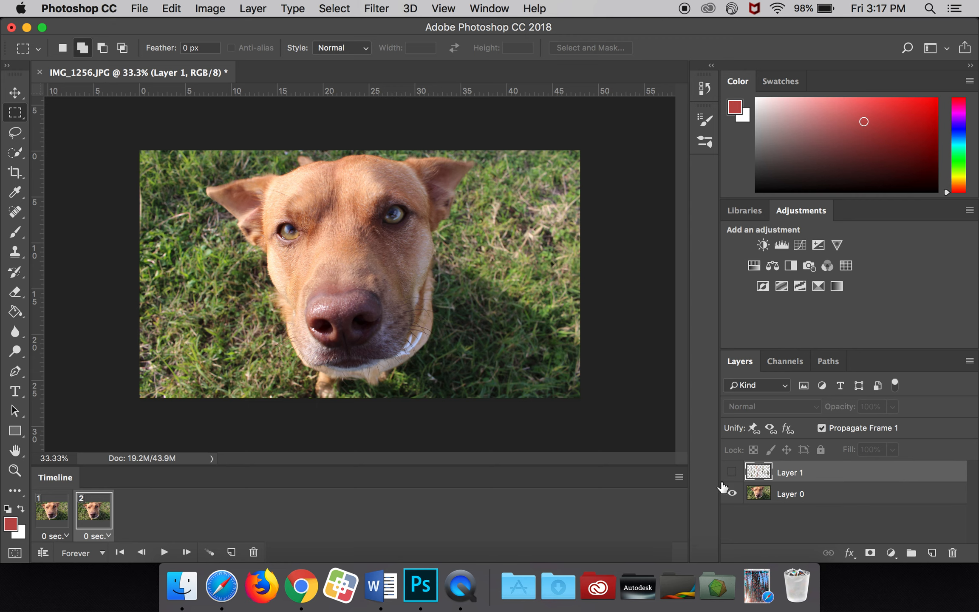
left_click(732, 472)
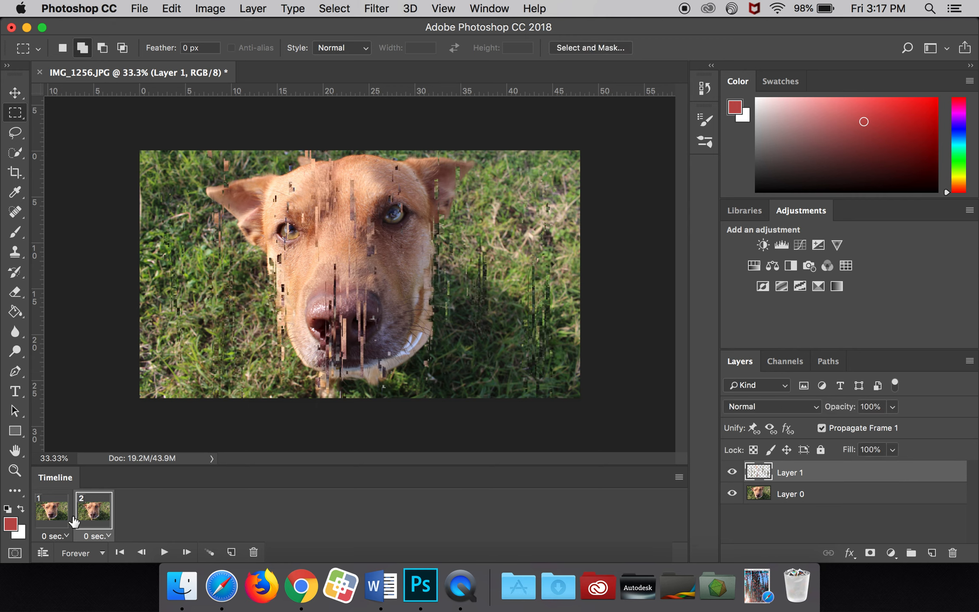
Check frames 1 and 2, and duplicate frame 2 as a third animation frame
left_click(57, 526)
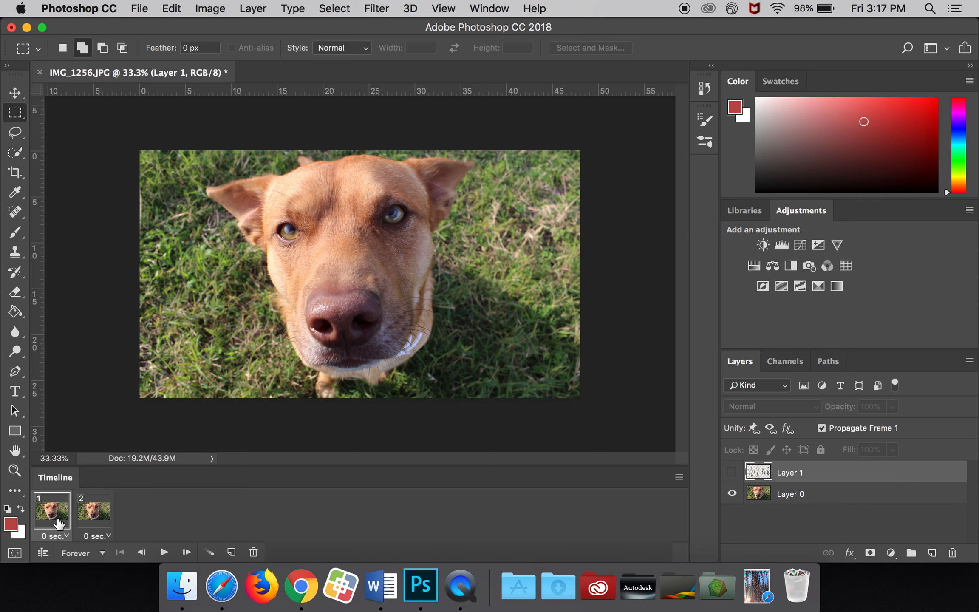
left_click(89, 519)
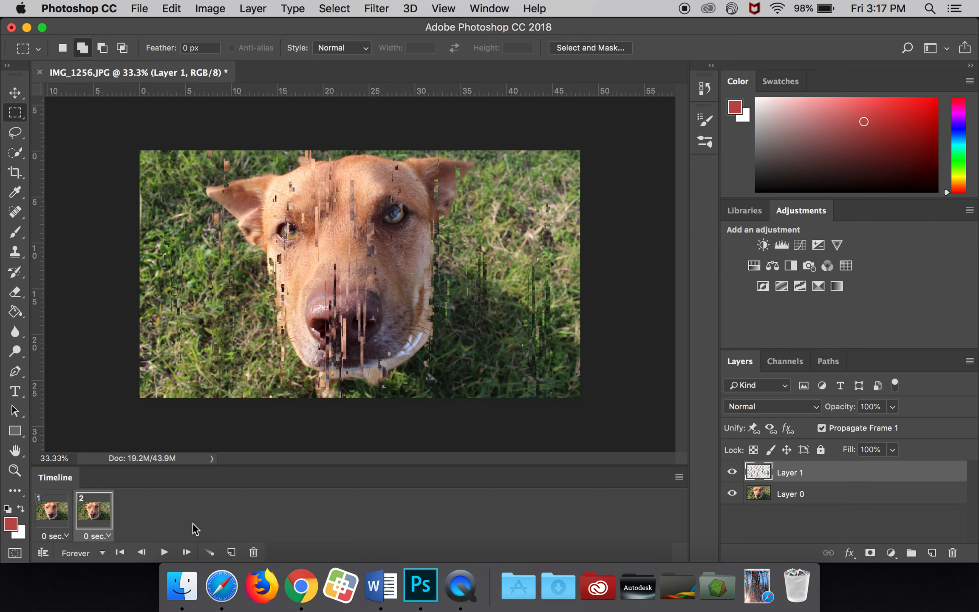
left_click(238, 553)
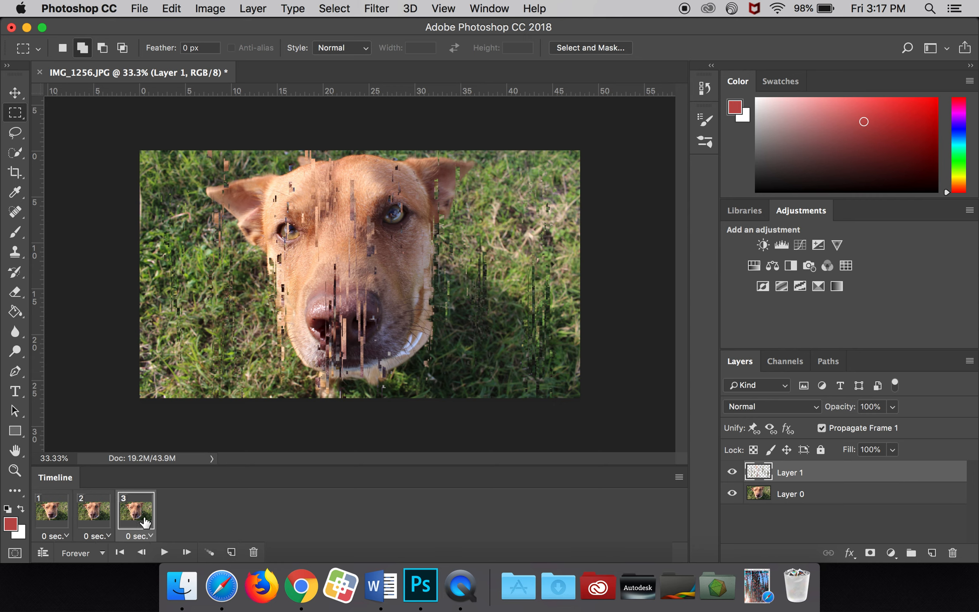
Hide Layer 1 in frame 3 and duplicate Layer 0
left_click(732, 472)
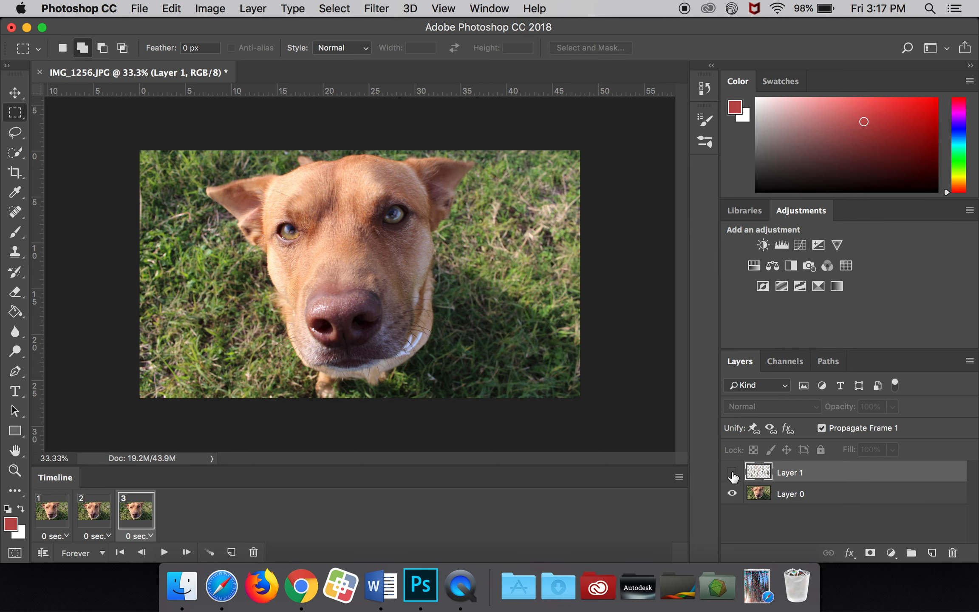
left_click(761, 496)
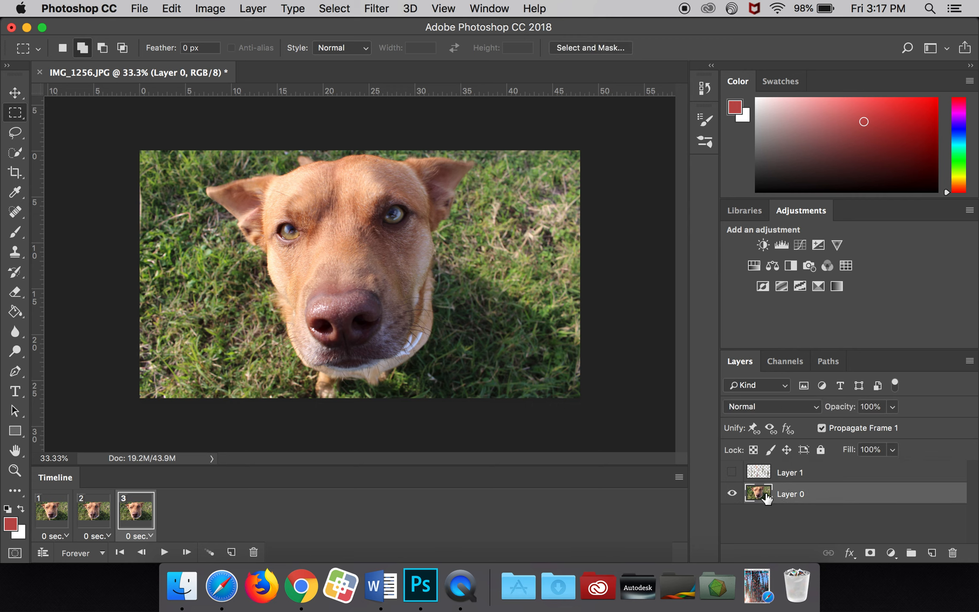
key("super+j")
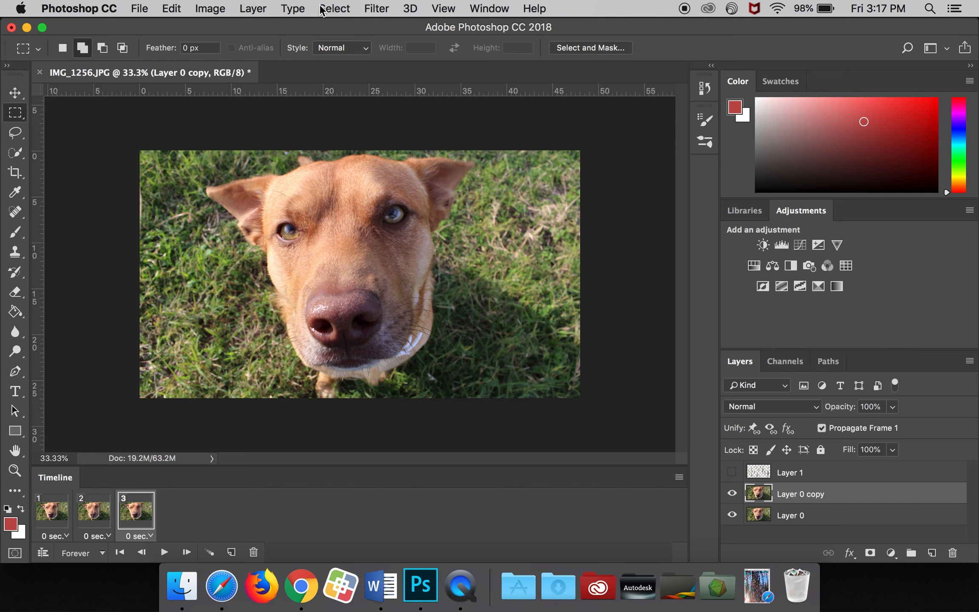
Apply the Wave distortion filter to the whole Layer 0 copy, keeping the last-used Square wave settings
left_click(376, 11)
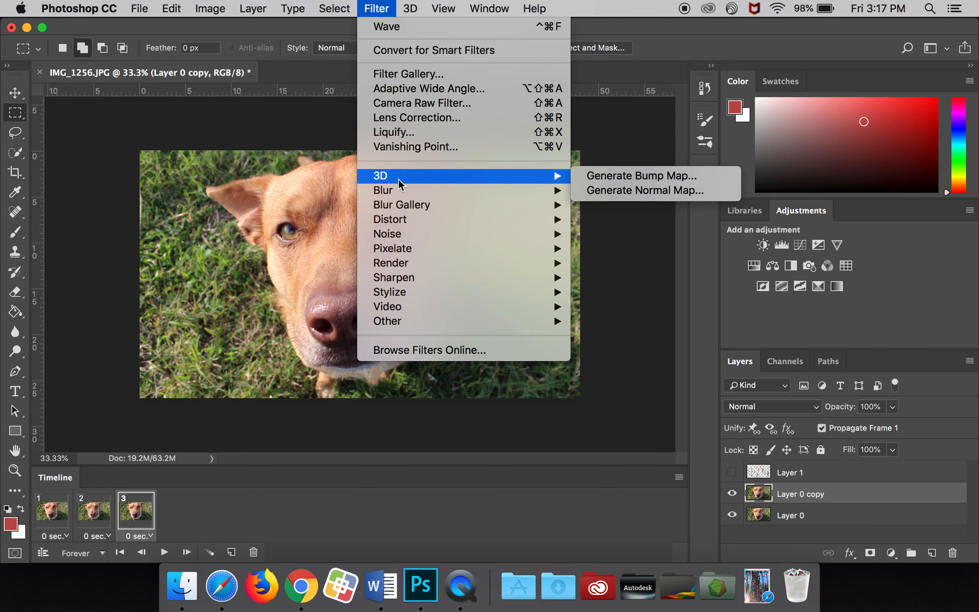
mouse_move(391, 191)
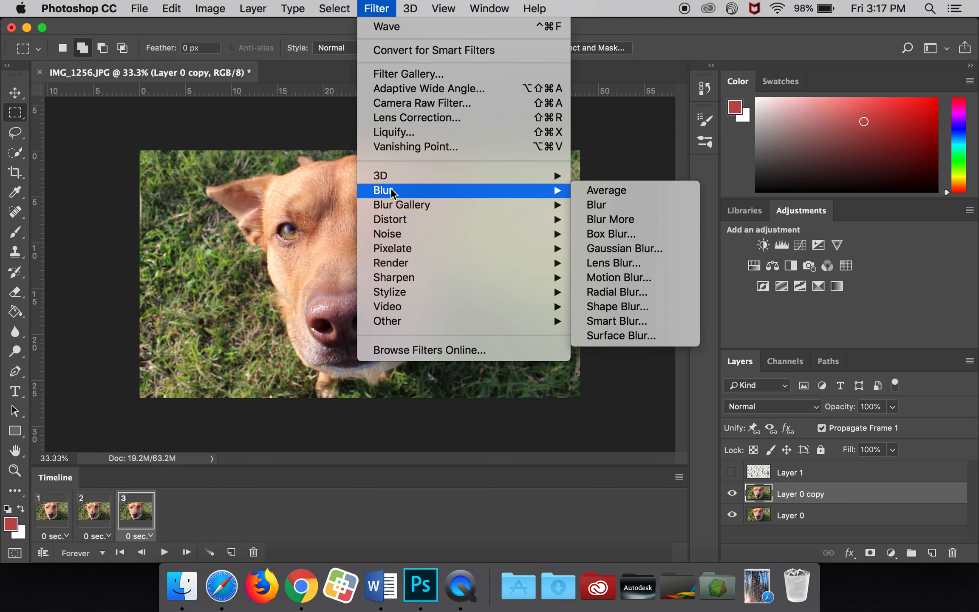
mouse_move(484, 220)
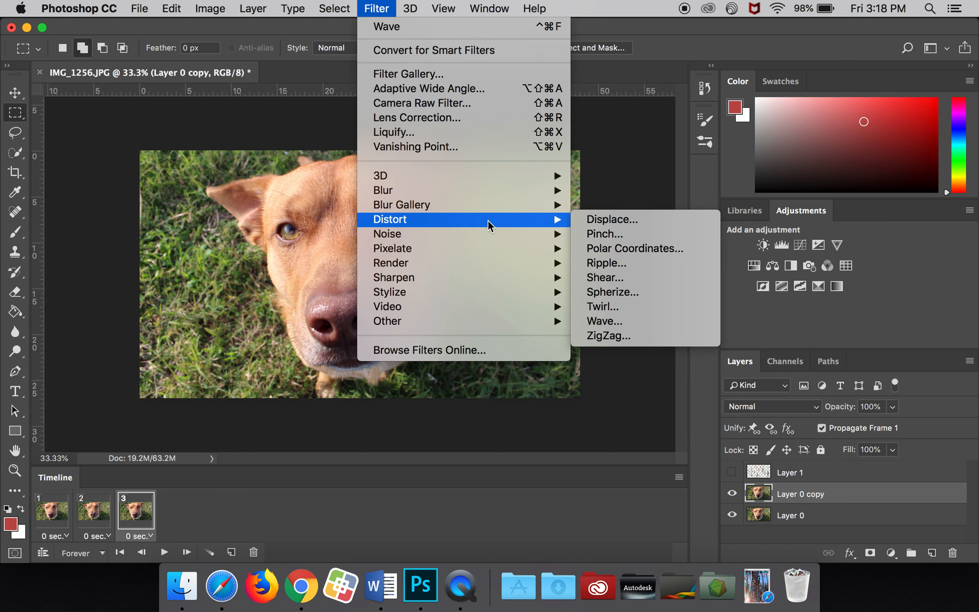
left_click(605, 321)
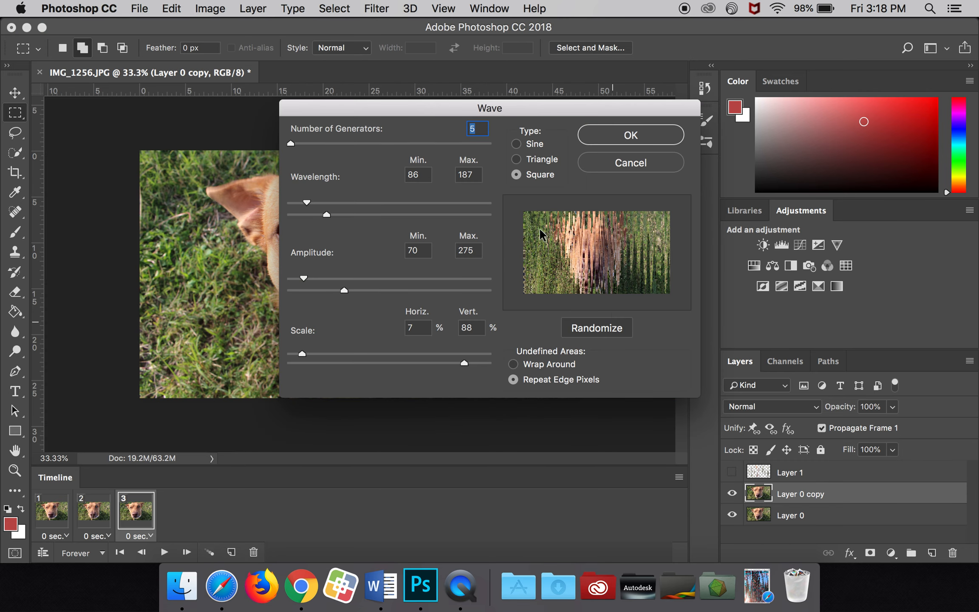
left_click(631, 134)
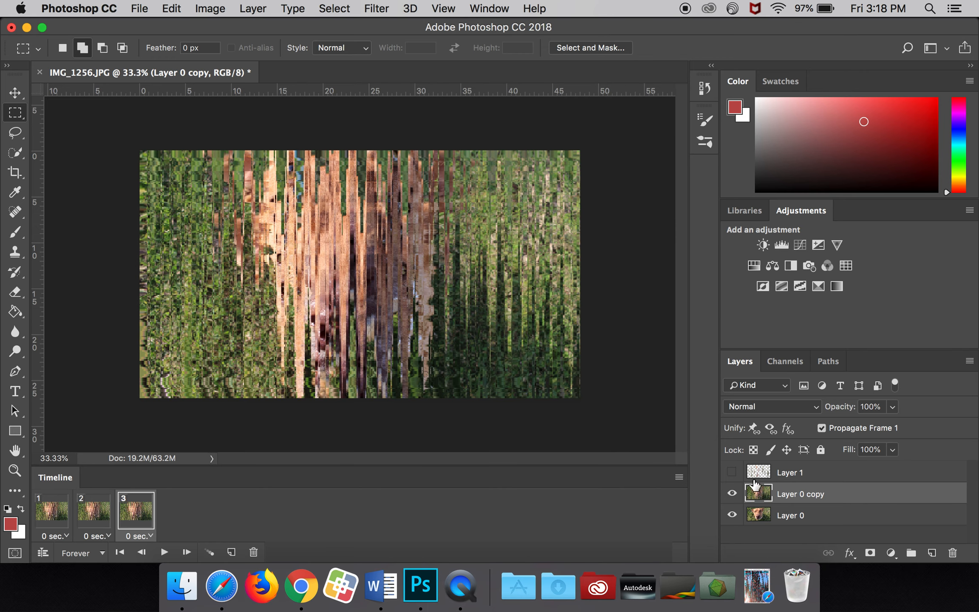
Exclude the red channel from Layer 0 copy in its blending options
right_click(757, 498)
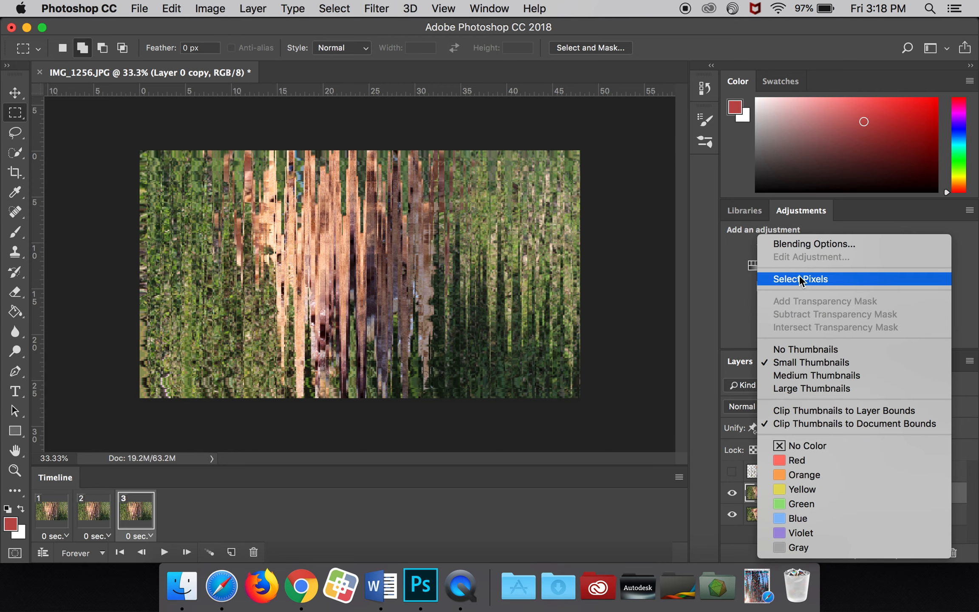
left_click(799, 245)
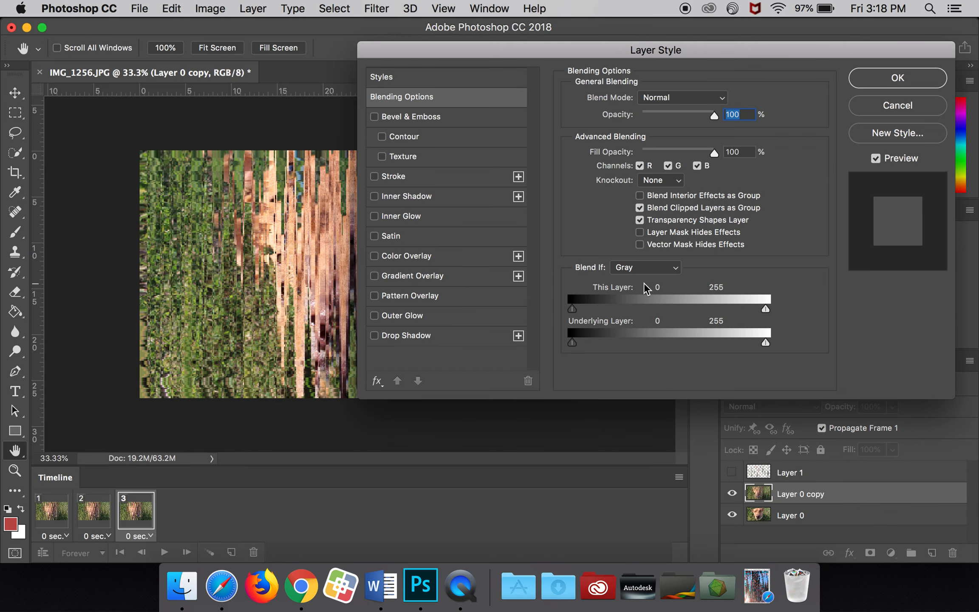
left_click(640, 167)
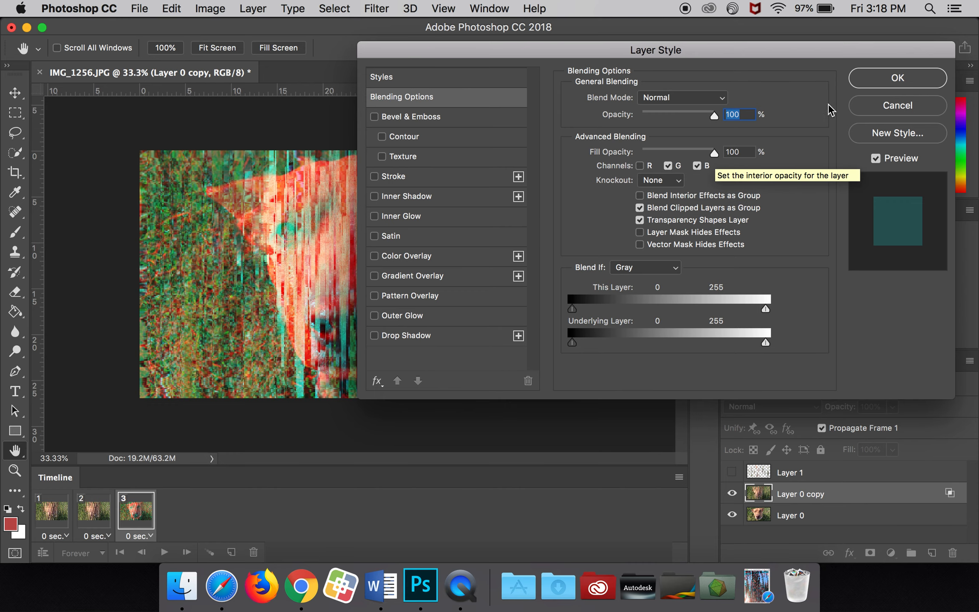
left_click(892, 78)
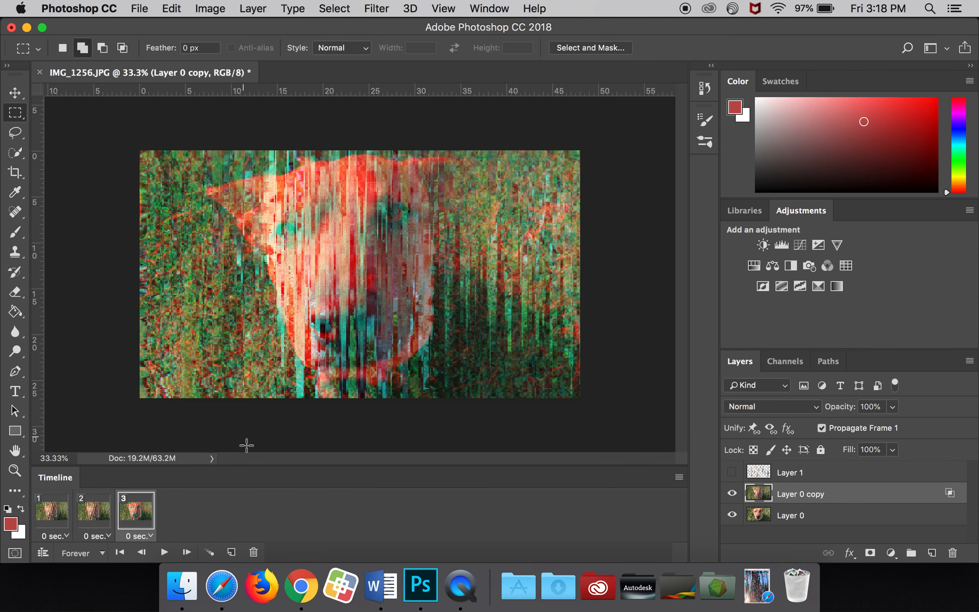
Add a fourth animation frame with Layer 0 copy hidden, and duplicate it as a fifth frame
left_click(231, 553)
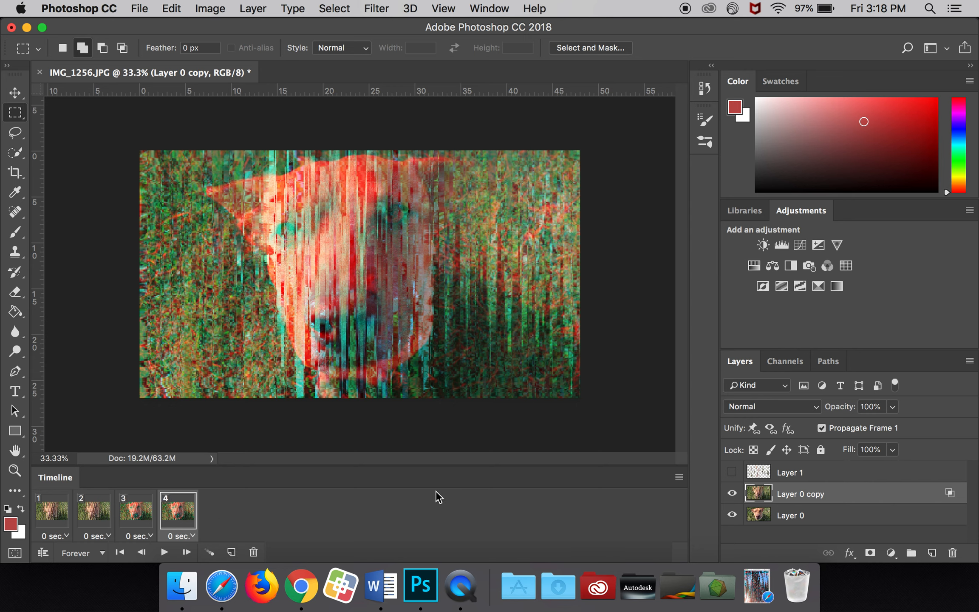
left_click(732, 493)
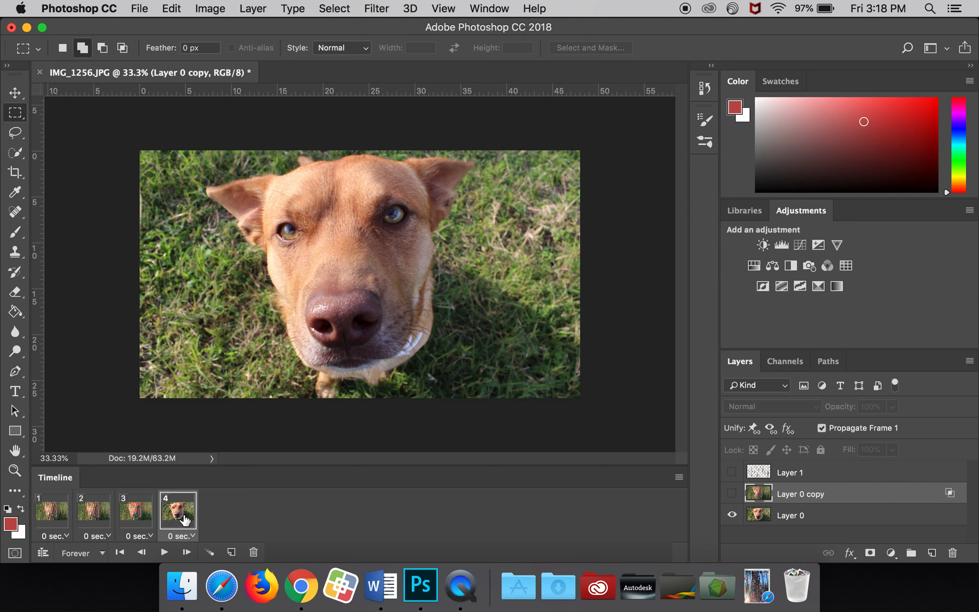
left_click(232, 552)
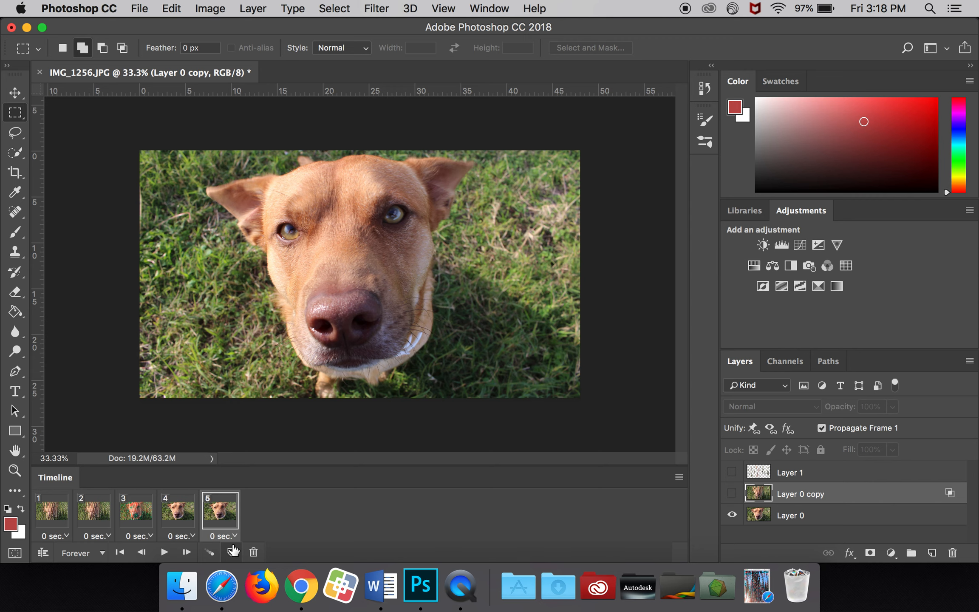
Duplicate Layer 0 and rename the new copy "motion left"
left_click(759, 519)
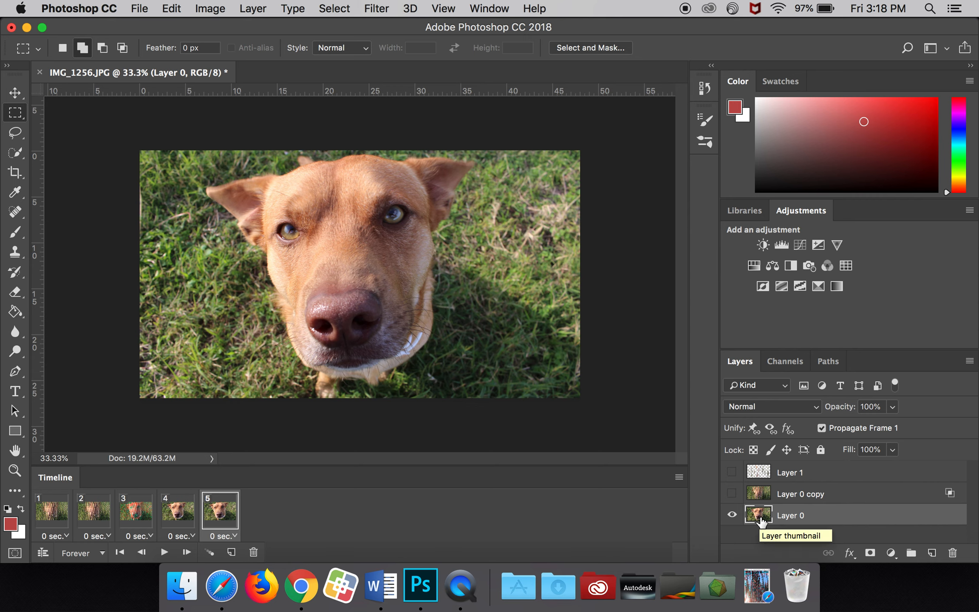
key("super+j")
double_click(795, 516)
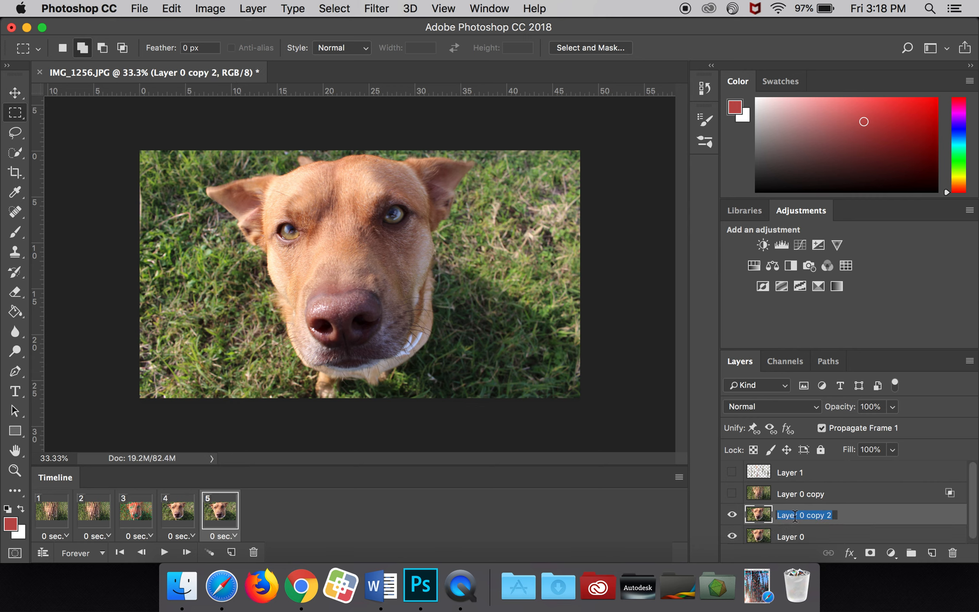
type("motion left")
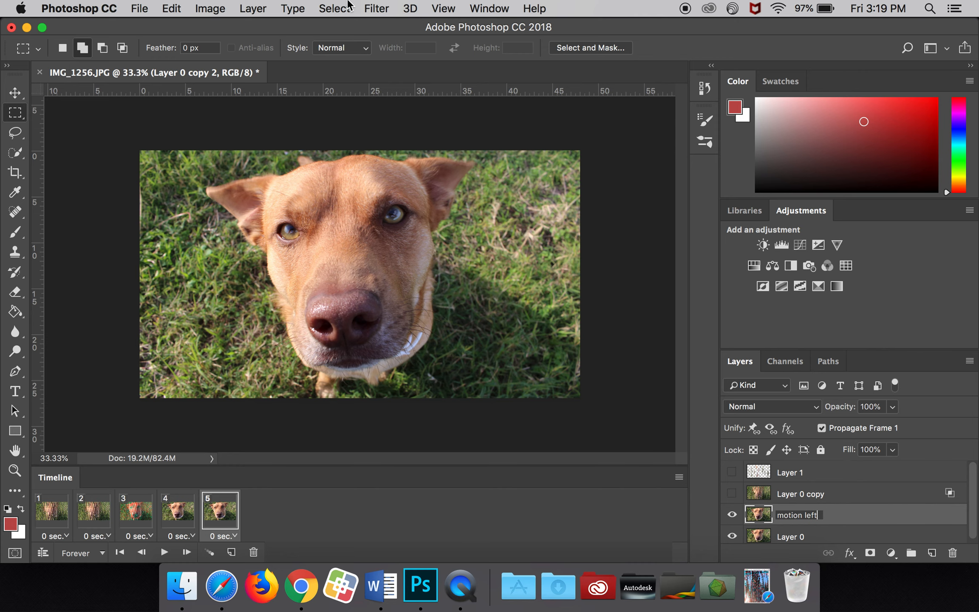
Apply a Motion Blur to the motion left layer at angle 0° with a distance of 82 pixels
left_click(376, 9)
mouse_move(396, 192)
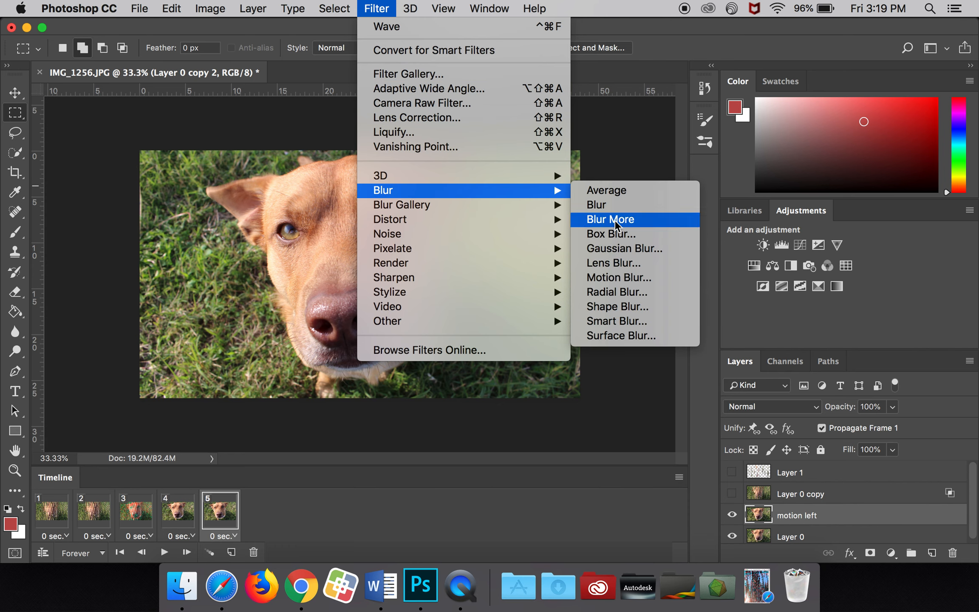
left_click(623, 279)
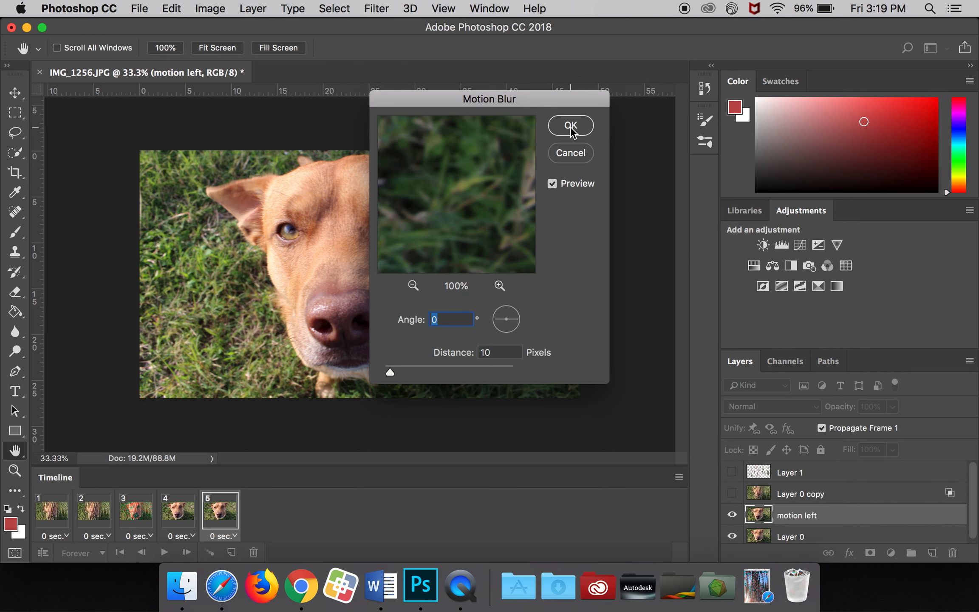
double_click(492, 352)
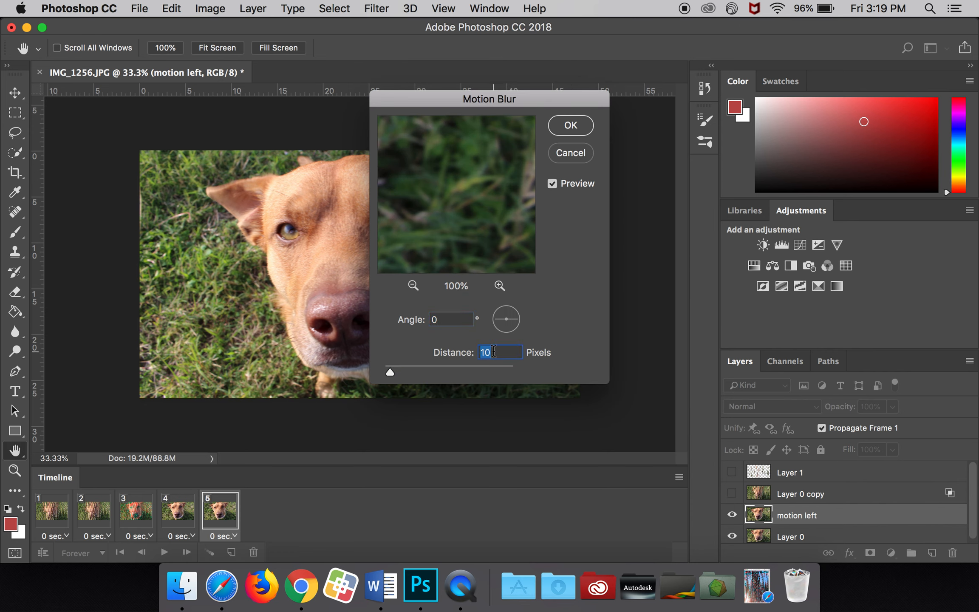
type("82")
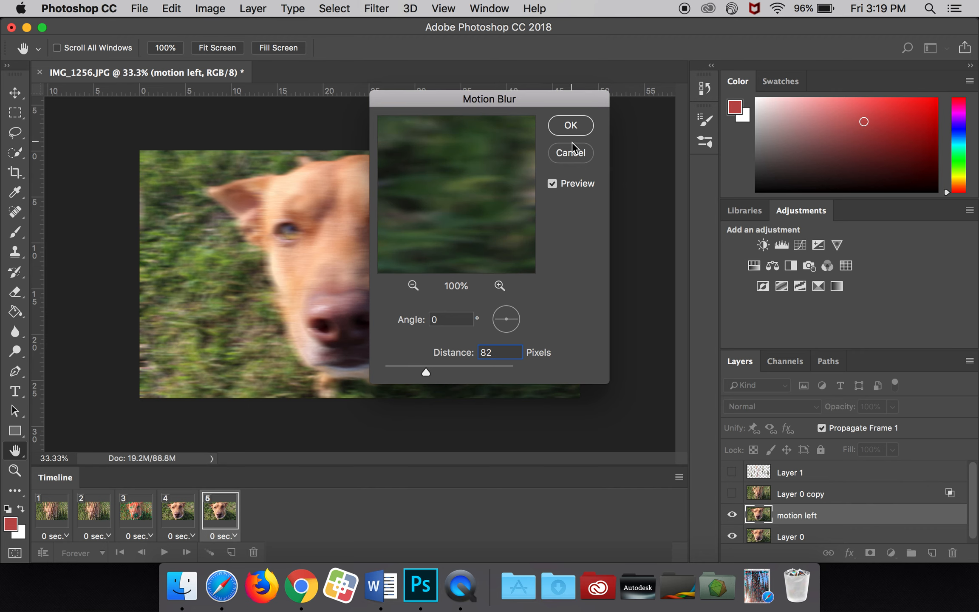
left_click(572, 126)
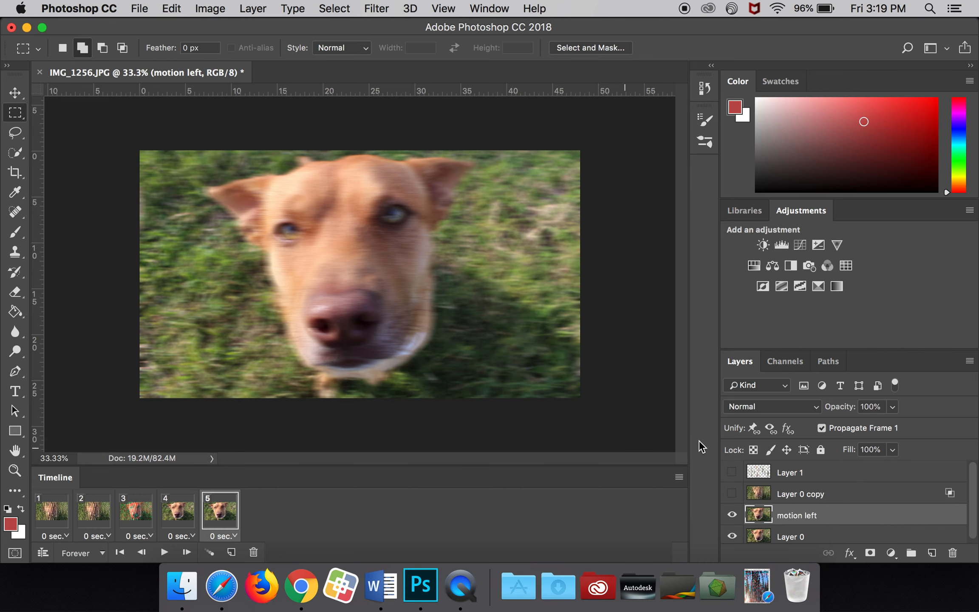
Exclude the red and blue channels from the motion left layer's blending and shift the layer slightly to the left
right_click(794, 514)
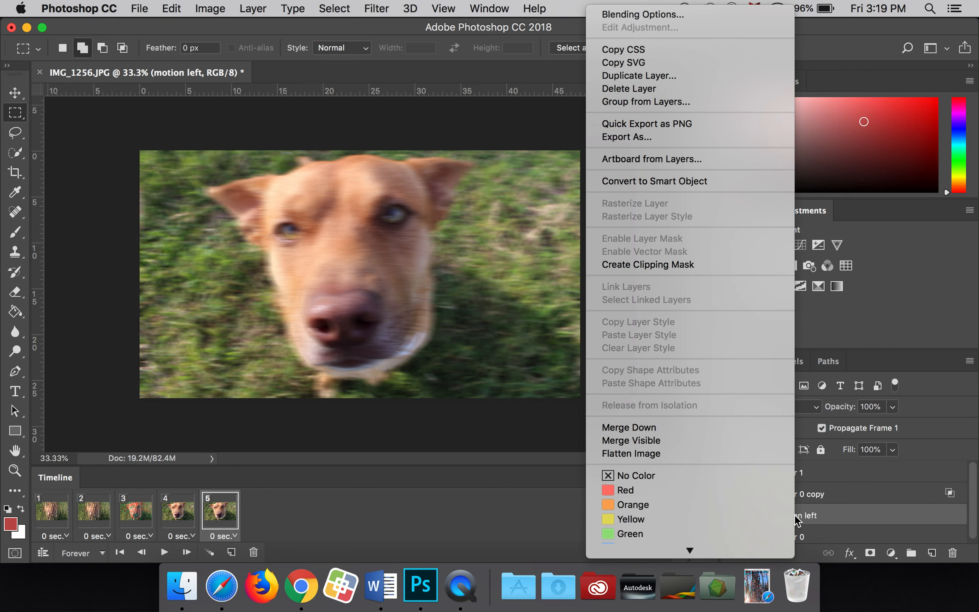
left_click(658, 14)
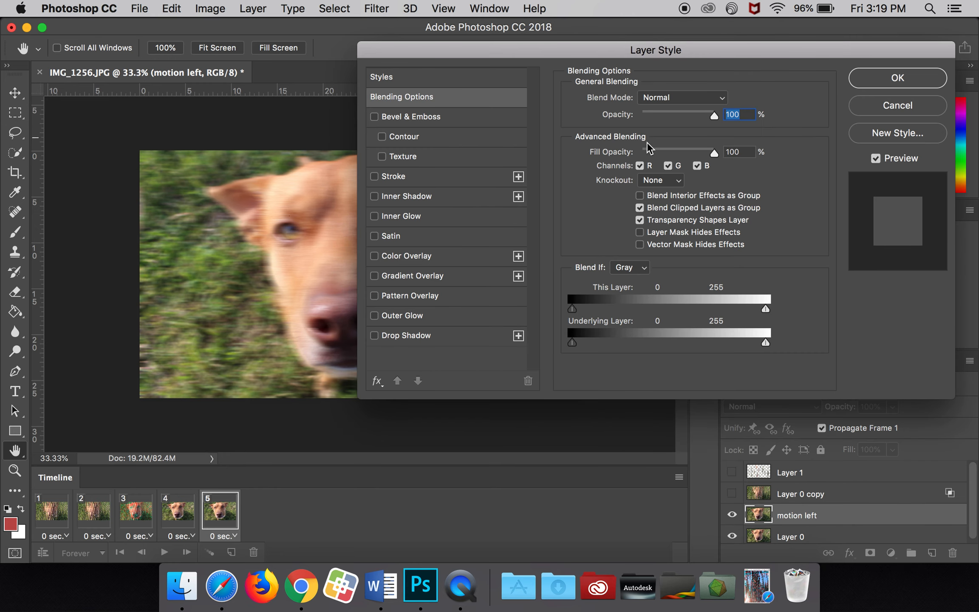
left_click(640, 166)
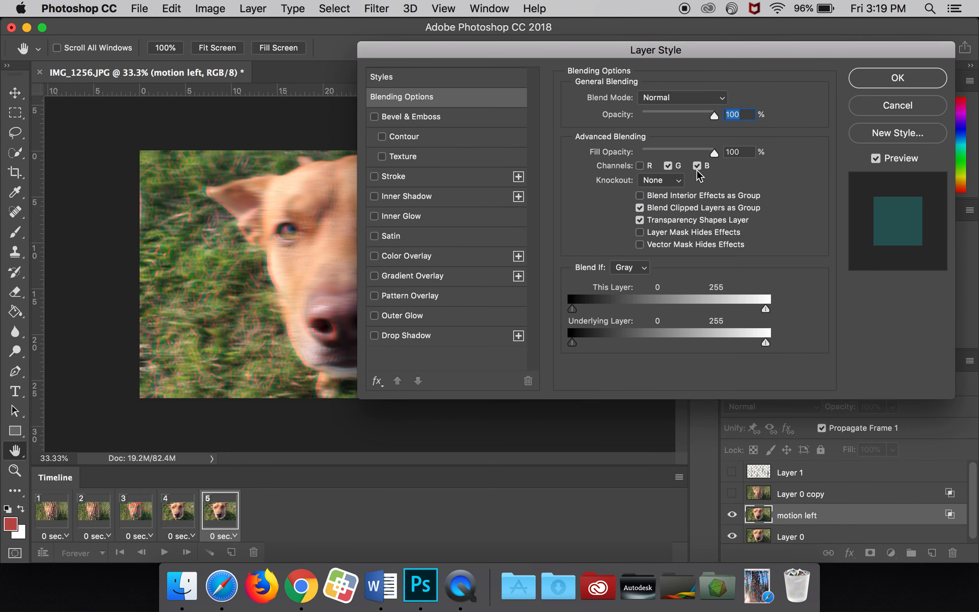
left_click(696, 167)
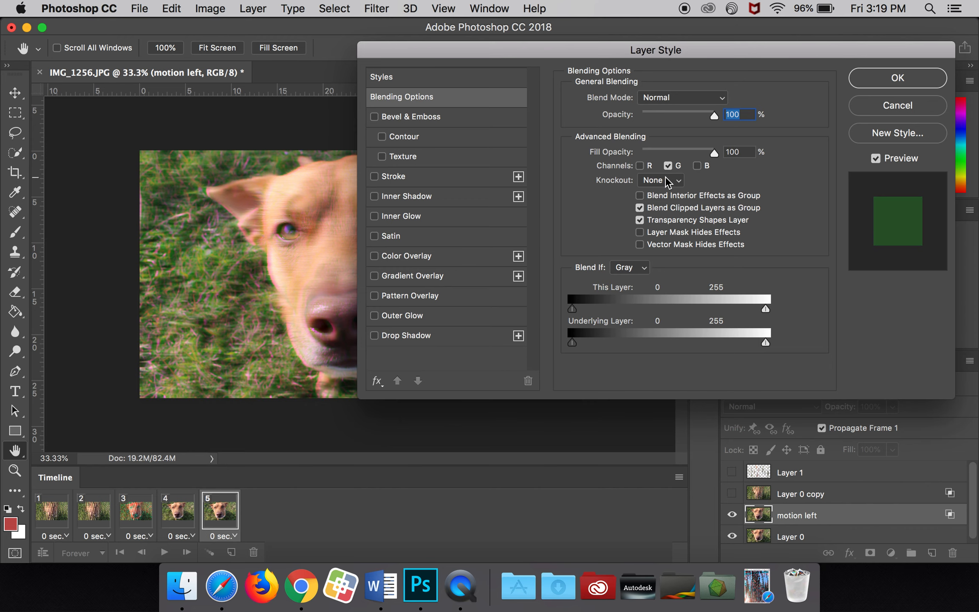
left_click(897, 81)
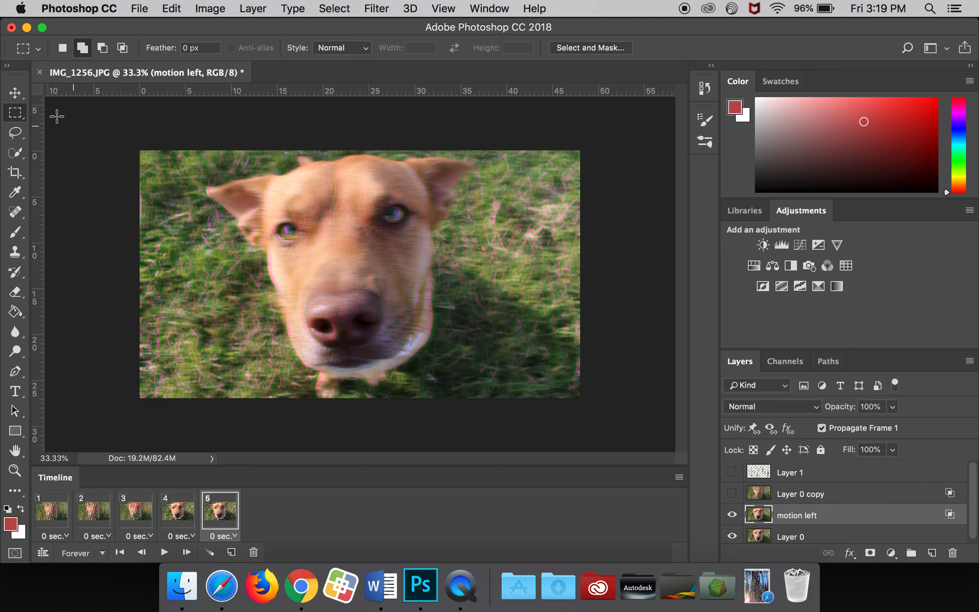
left_click(15, 94)
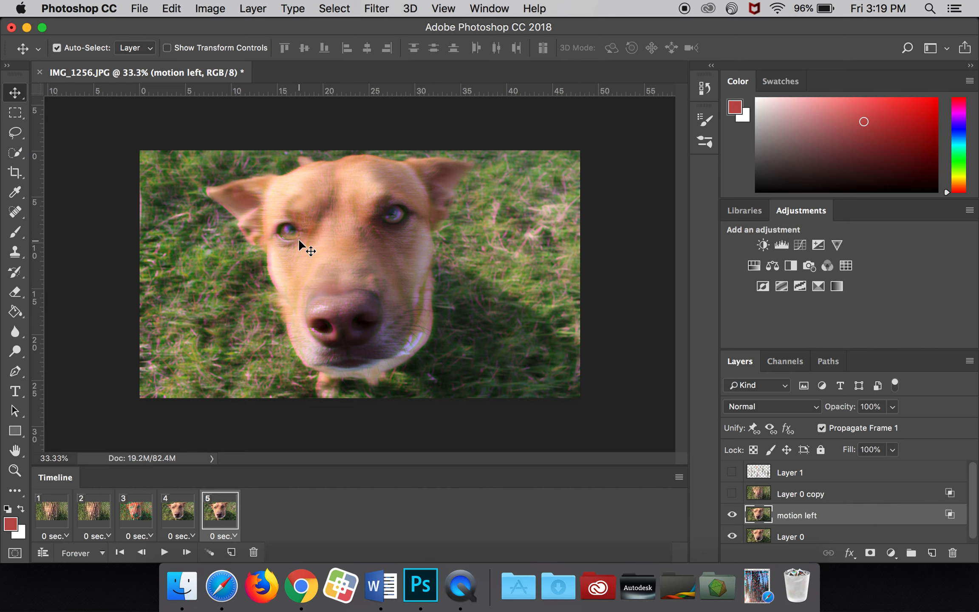
left_click_drag(295, 240, 277, 240)
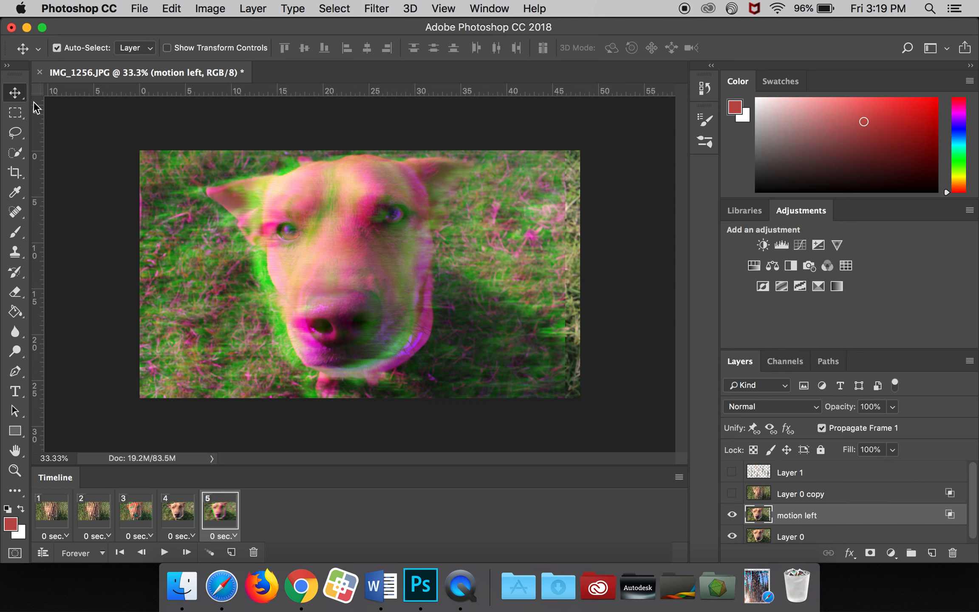
Select small scattered rectangular areas across the dog's face and the grass with the Rectangular Marquee tool
left_click(18, 114)
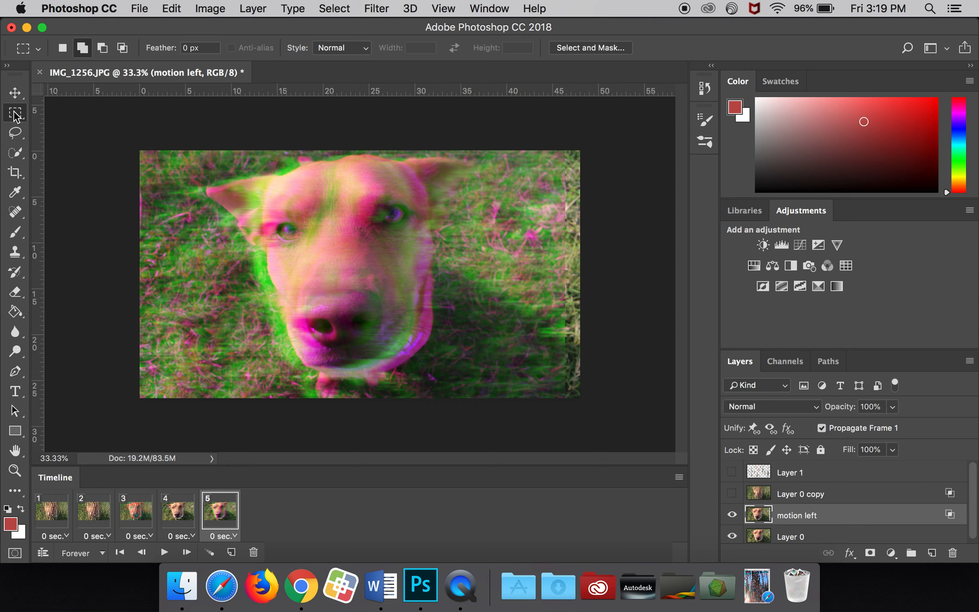
left_click_drag(197, 176, 410, 295)
left_click_drag(439, 250, 456, 216)
left_click_drag(477, 261, 490, 304)
left_click_drag(359, 329, 313, 344)
left_click_drag(220, 301, 238, 326)
left_click_drag(188, 287, 214, 375)
left_click_drag(157, 252, 235, 261)
left_click_drag(355, 180, 383, 242)
left_click_drag(444, 328, 540, 381)
left_click_drag(540, 294, 500, 184)
left_click_drag(276, 362, 283, 333)
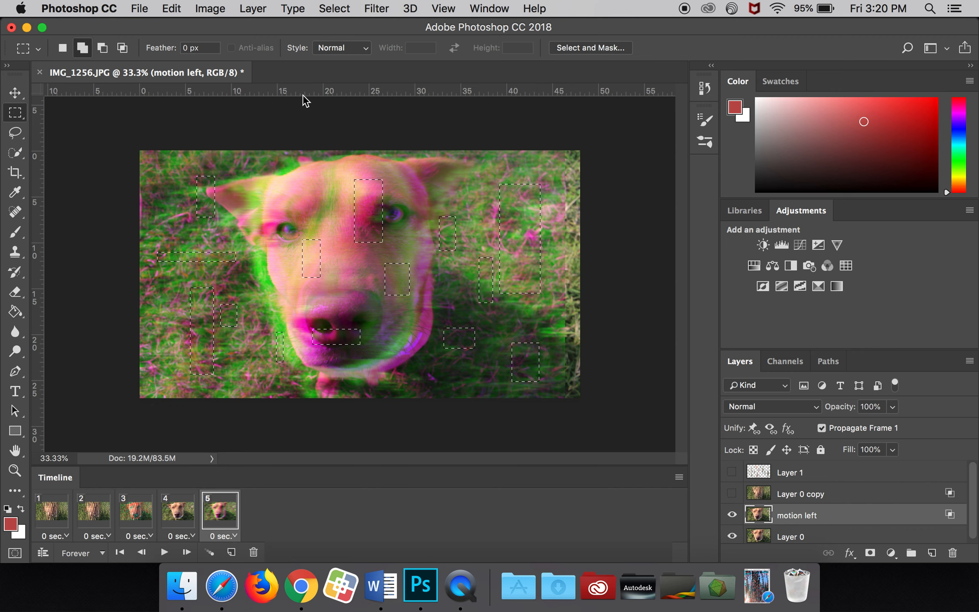
Apply a square Wave distortion to the selected areas with wavelength 124 to 191 and scale 91% horizontal, 12% vertical, and clear the selection
left_click(379, 9)
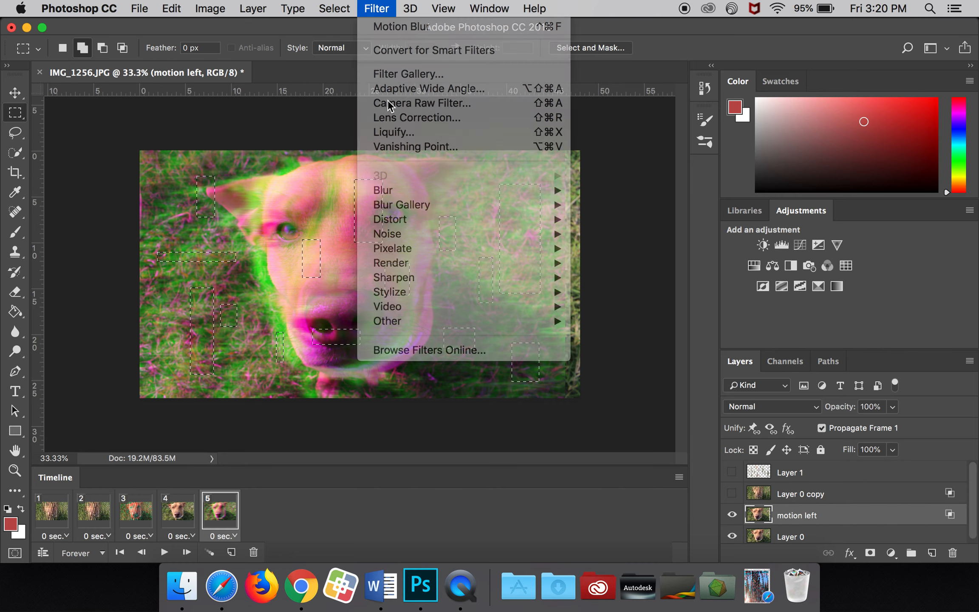
left_click(376, 9)
left_click(376, 9)
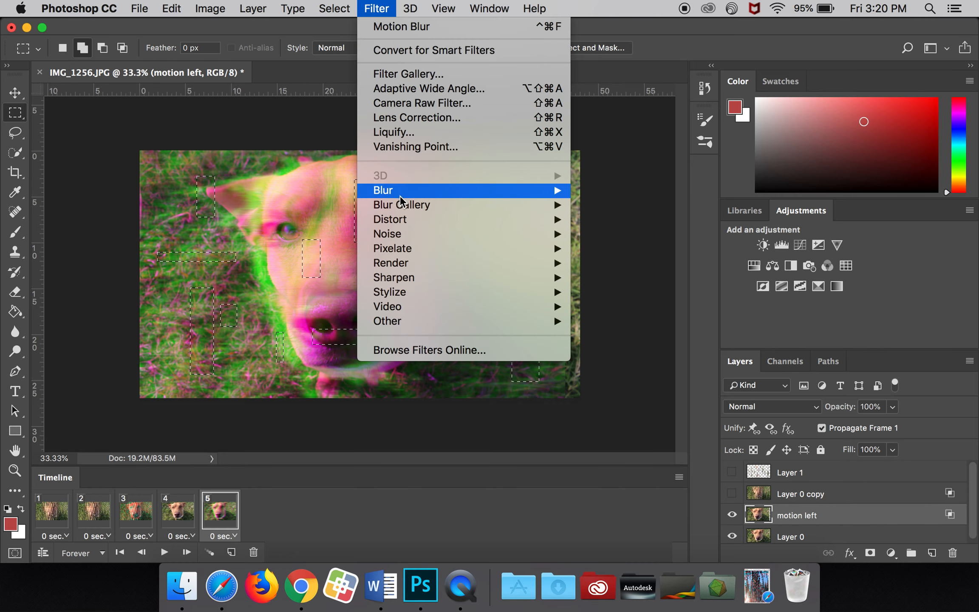
mouse_move(361, 219)
left_click(610, 321)
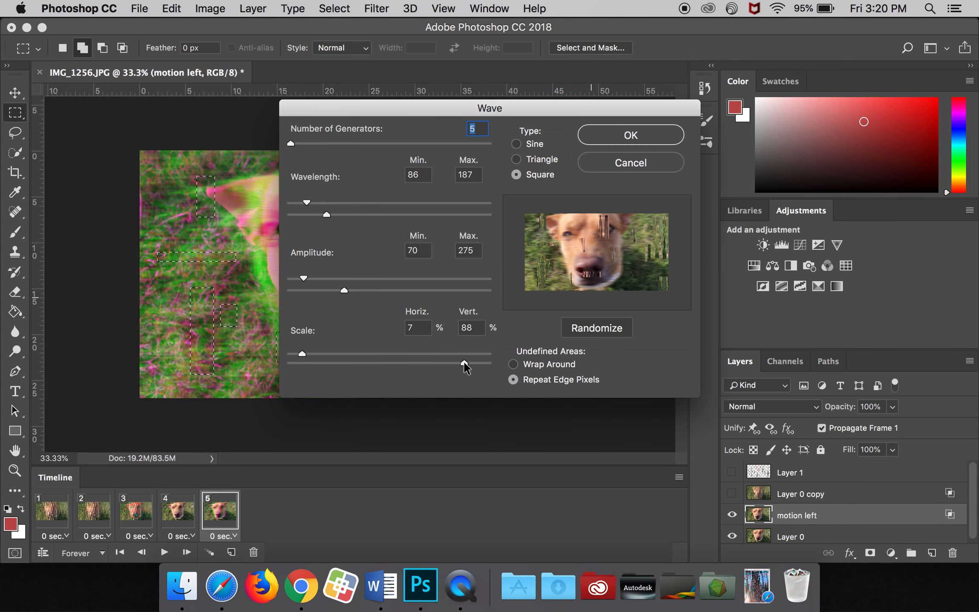
mouse_move(465, 364)
left_mouse_down()
mouse_move(381, 372)
mouse_move(317, 366)
mouse_move(313, 356)
mouse_move(471, 360)
left_mouse_up()
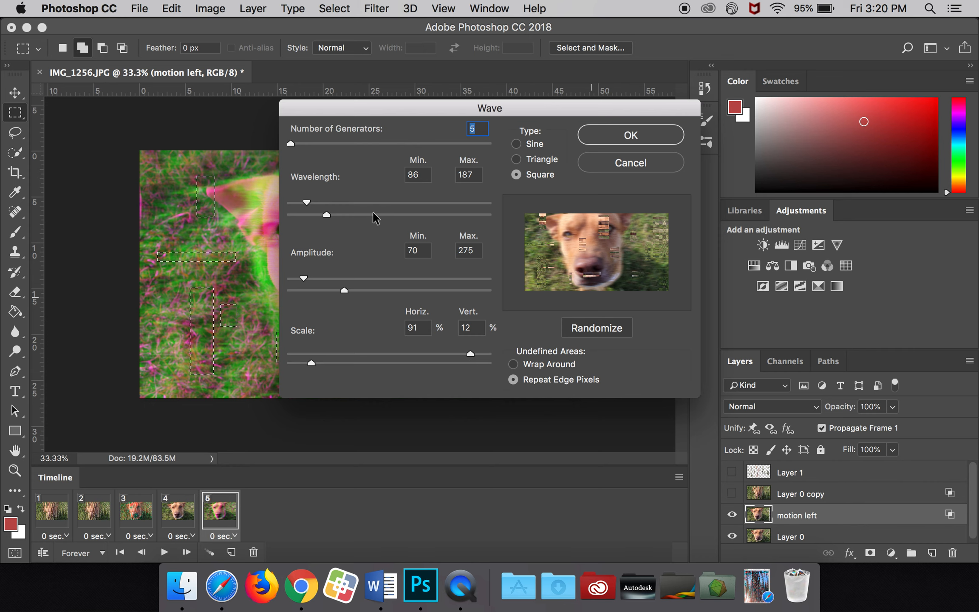
mouse_move(325, 218)
left_mouse_down()
mouse_move(338, 217)
mouse_move(331, 222)
mouse_move(313, 202)
left_mouse_up()
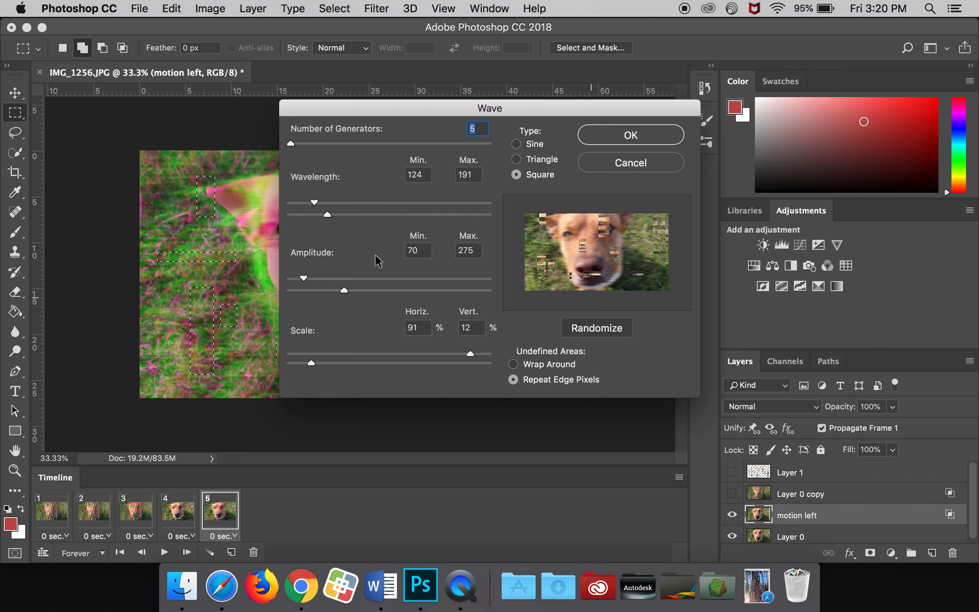
left_click(630, 136)
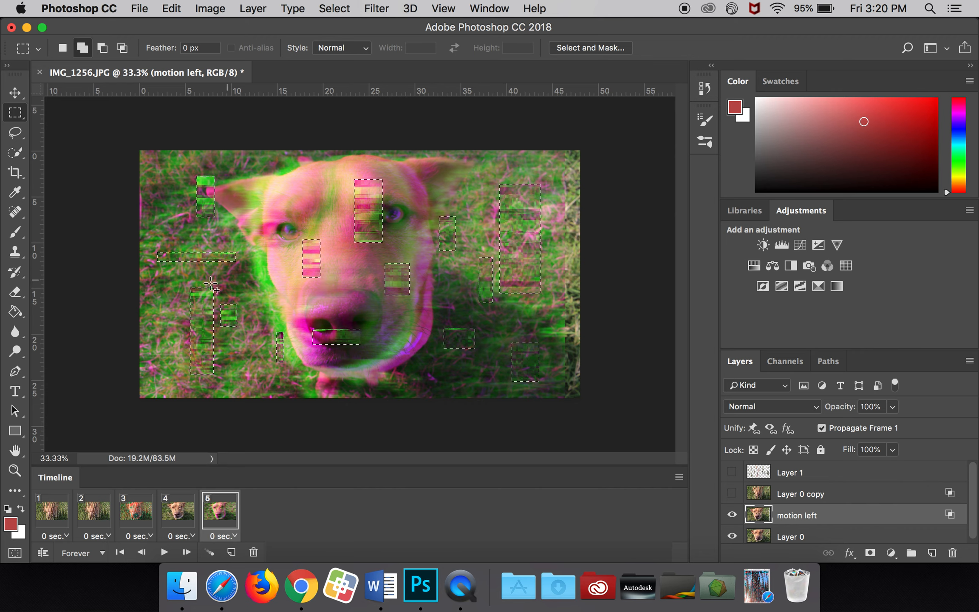
left_click(340, 8)
left_click(349, 41)
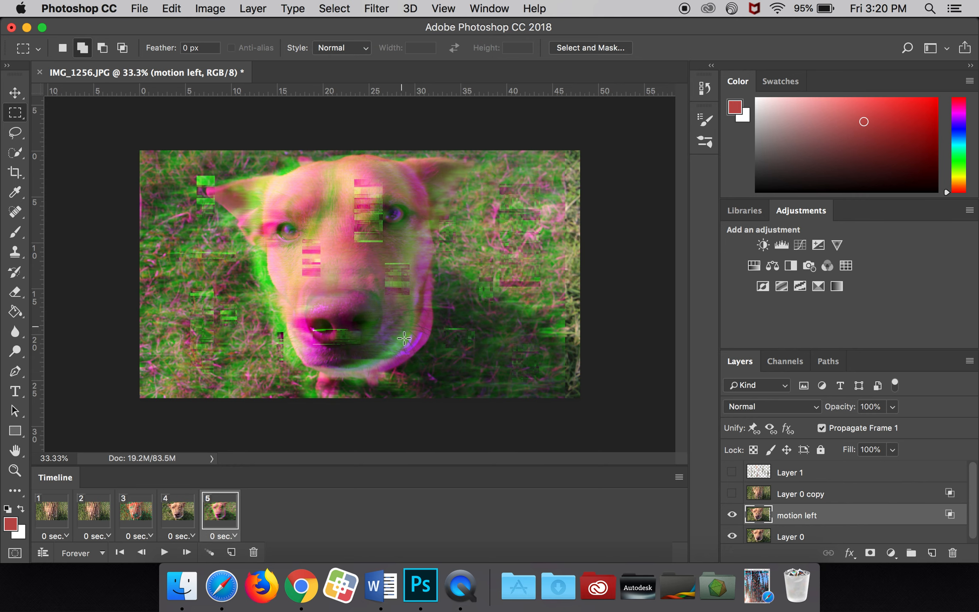
Add a sixth animation frame with the motion left layer hidden and duplicate it as a seventh frame
left_click(232, 554)
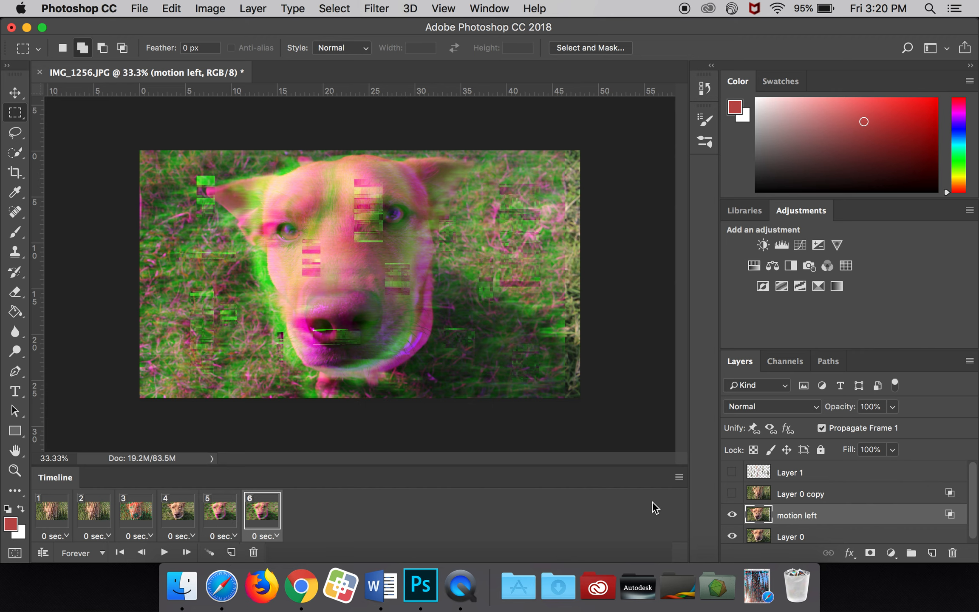
left_click(732, 515)
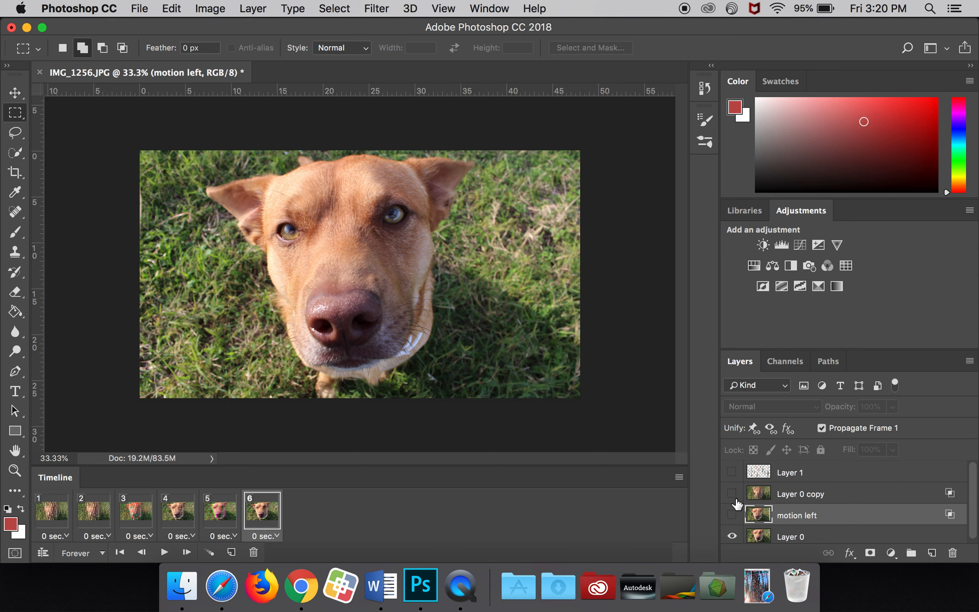
left_click(231, 552)
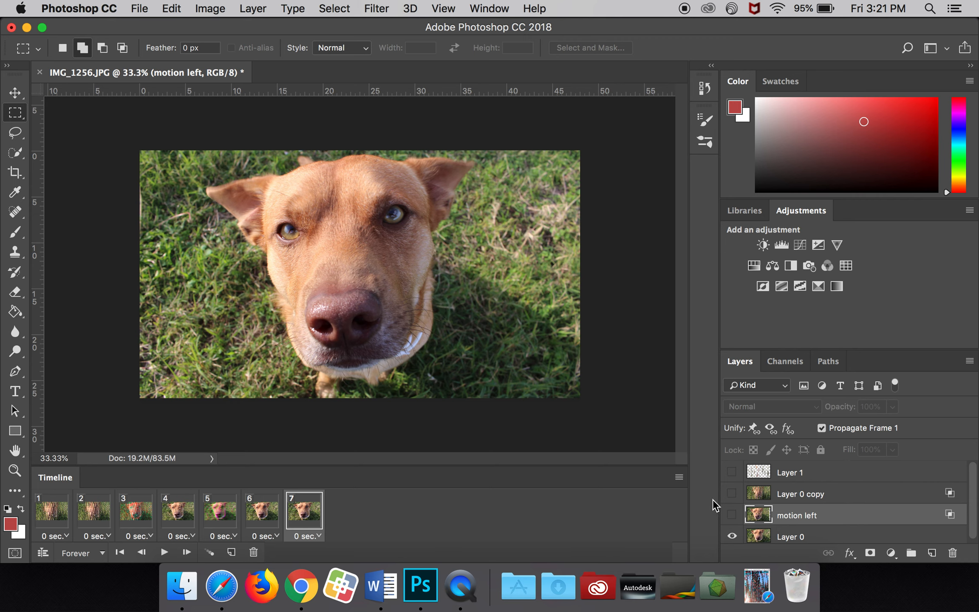
Duplicate Layer 0 and rename the copy "motion right"
left_click(785, 541)
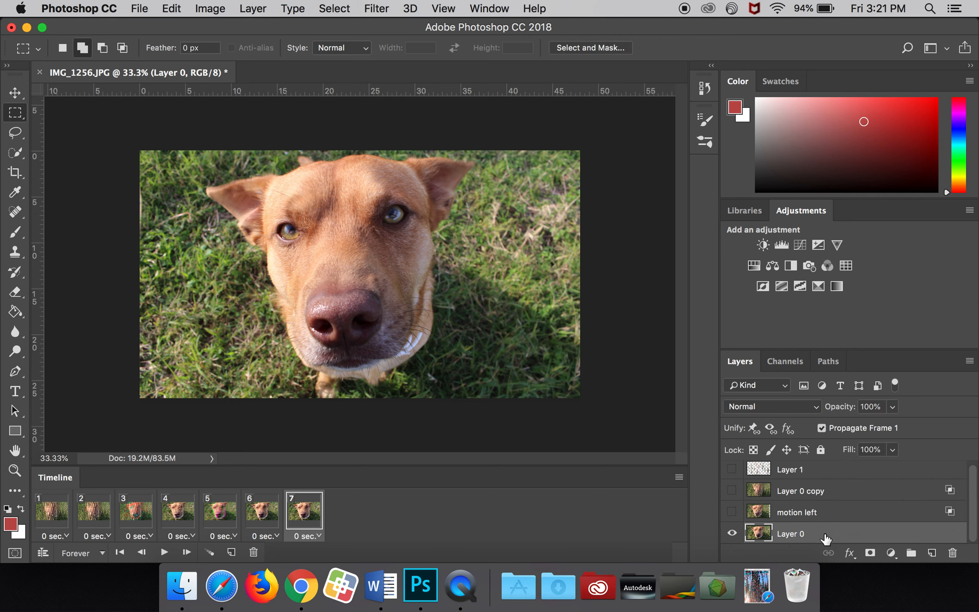
key("super+j")
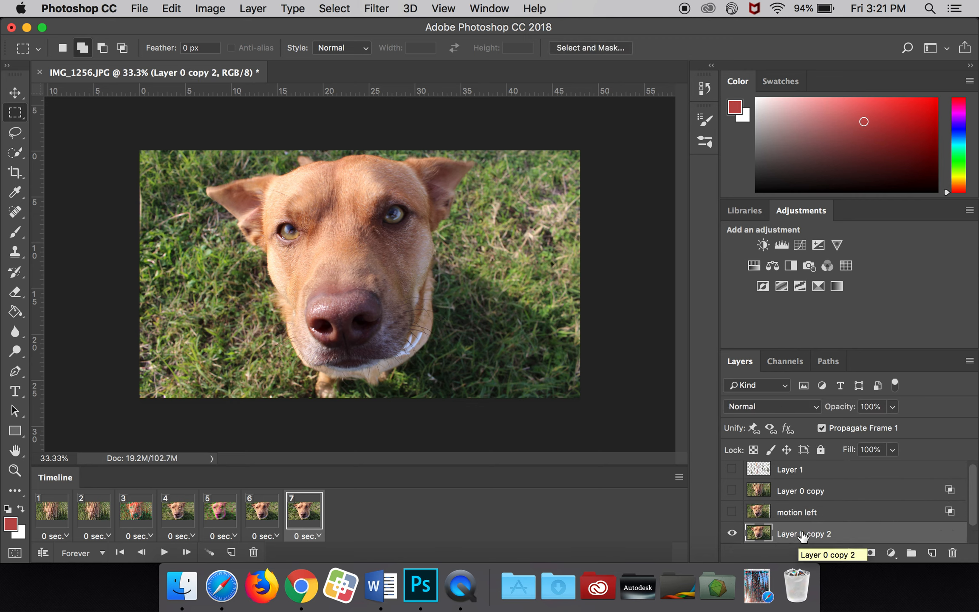
double_click(803, 533)
type("motion right")
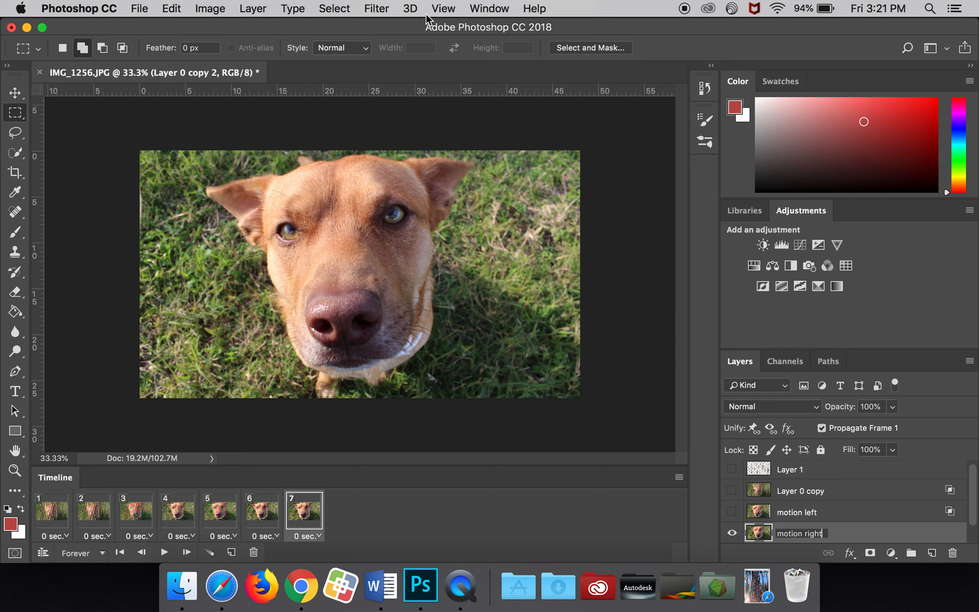
Apply a Motion Blur to the motion right layer at angle 0° with a distance of 82 pixels
left_click(378, 9)
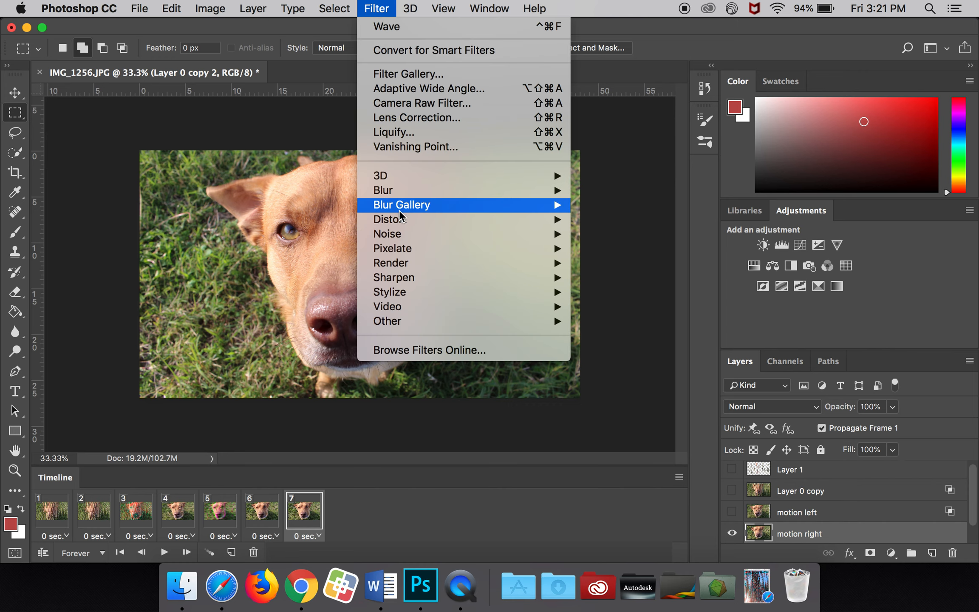
mouse_move(421, 195)
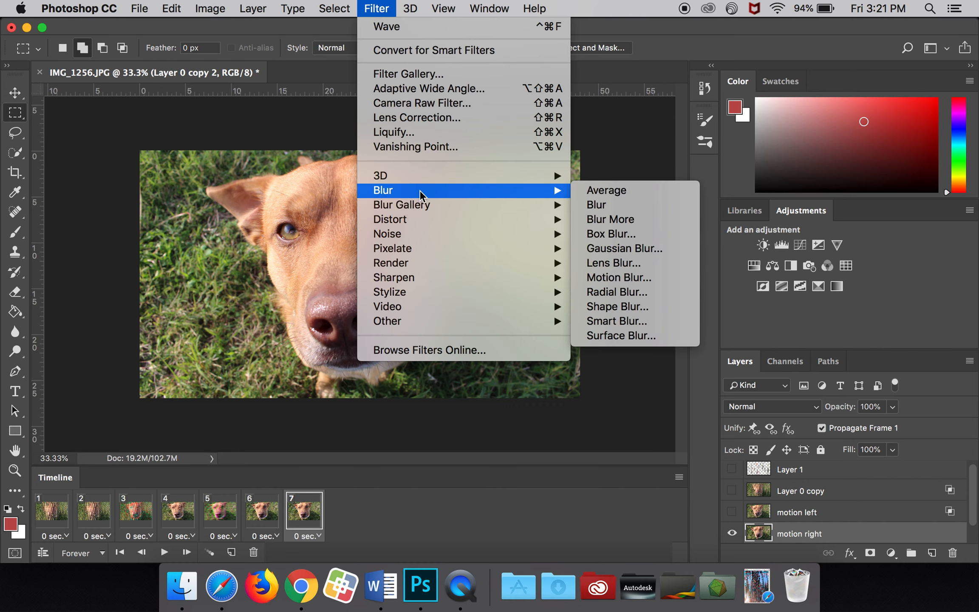
left_click(627, 280)
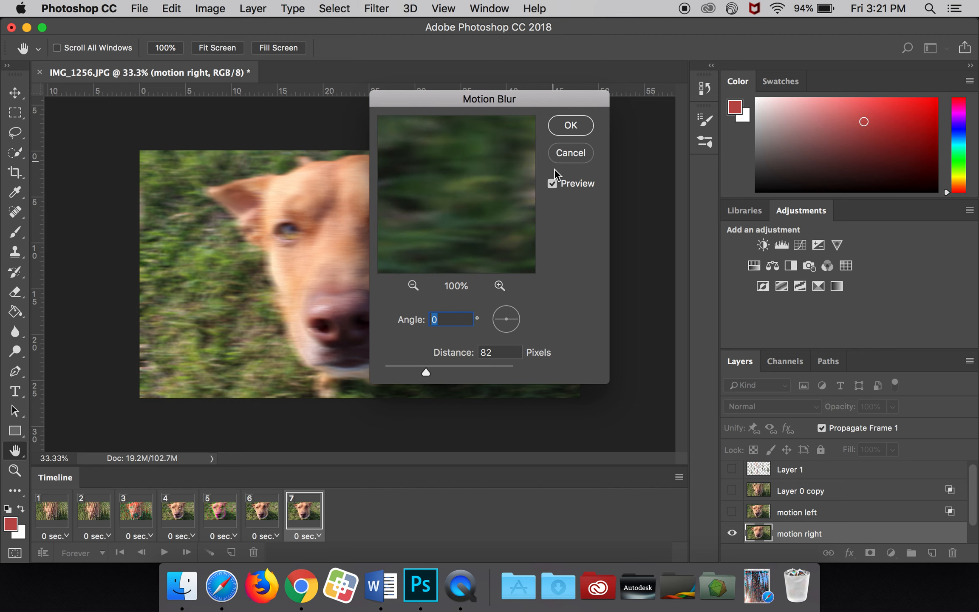
left_click(570, 126)
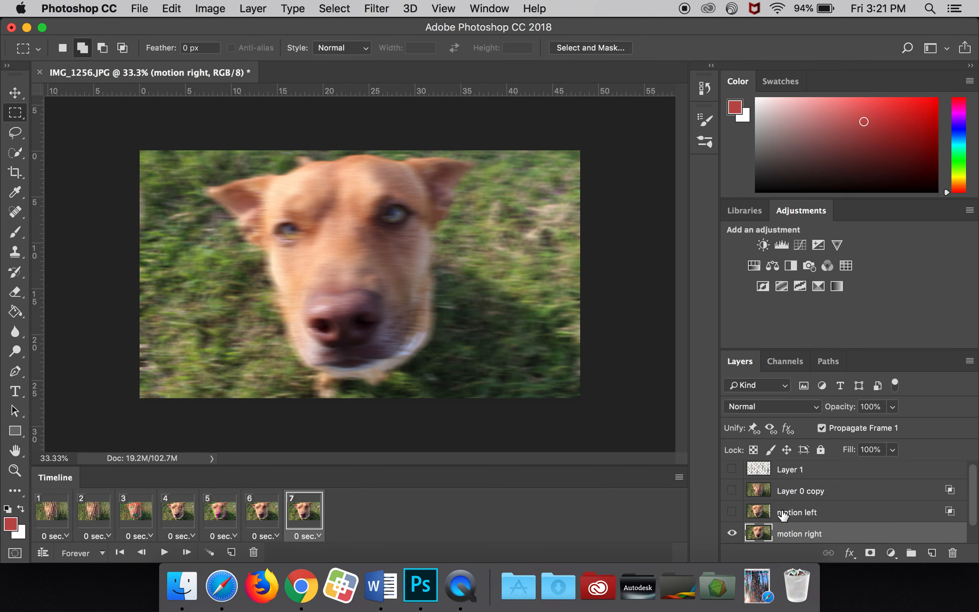
Exclude the red channel from the motion right layer's blending, keeping green and blue enabled
right_click(801, 533)
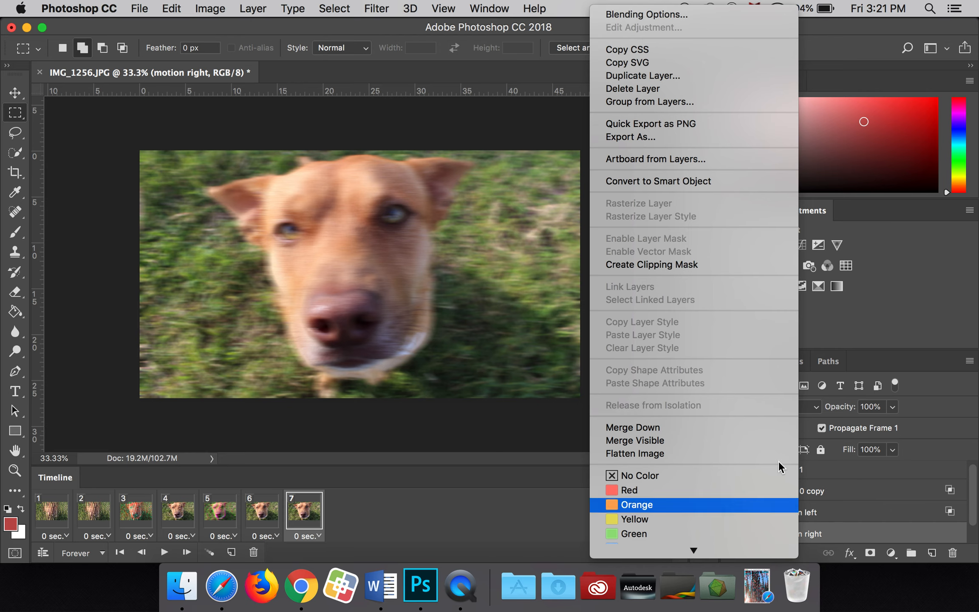
left_click(642, 15)
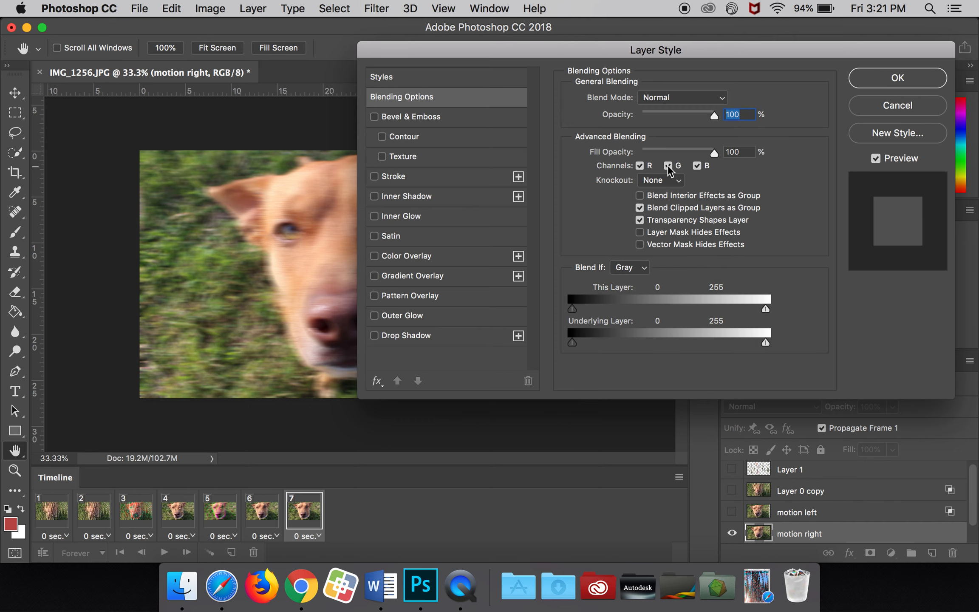
left_click(668, 166)
left_click(668, 165)
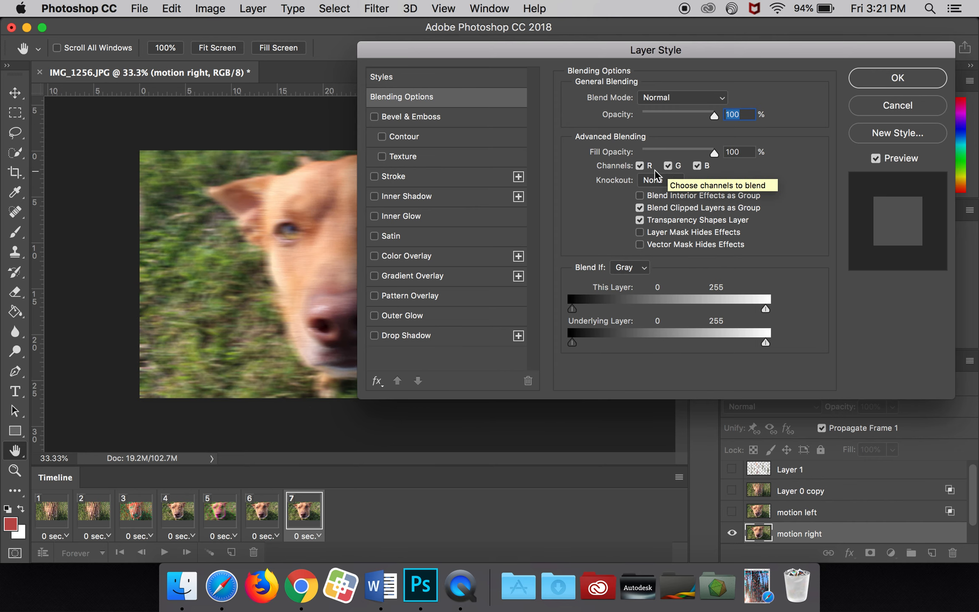
left_click(640, 166)
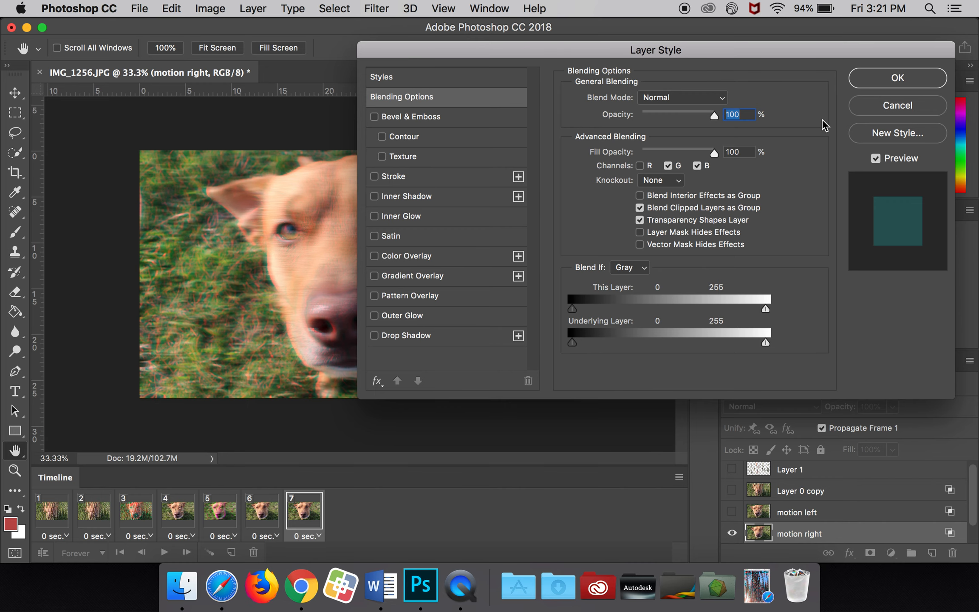
left_click(896, 80)
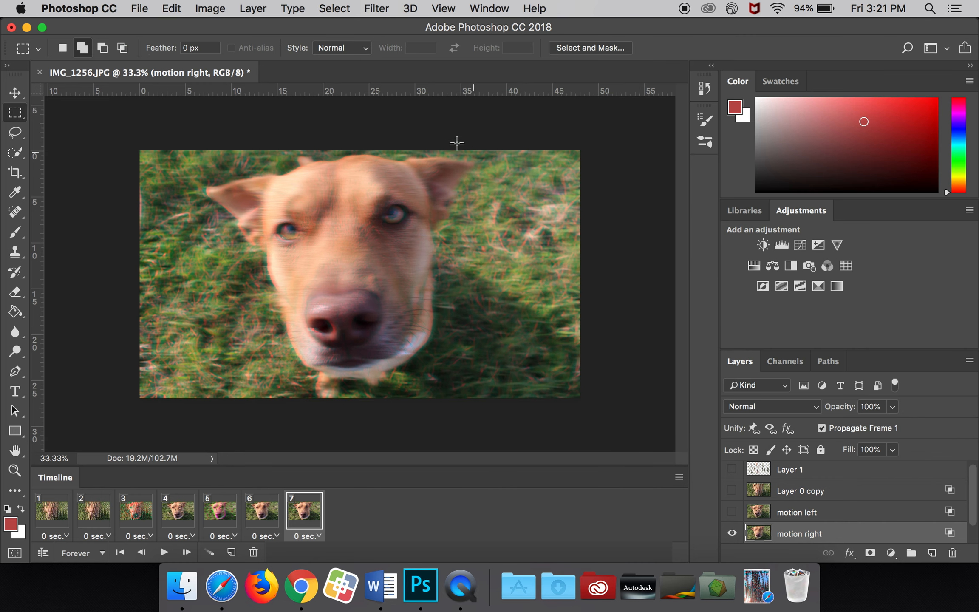
Shift the motion right layer slightly to the right with the Move tool
left_click(16, 94)
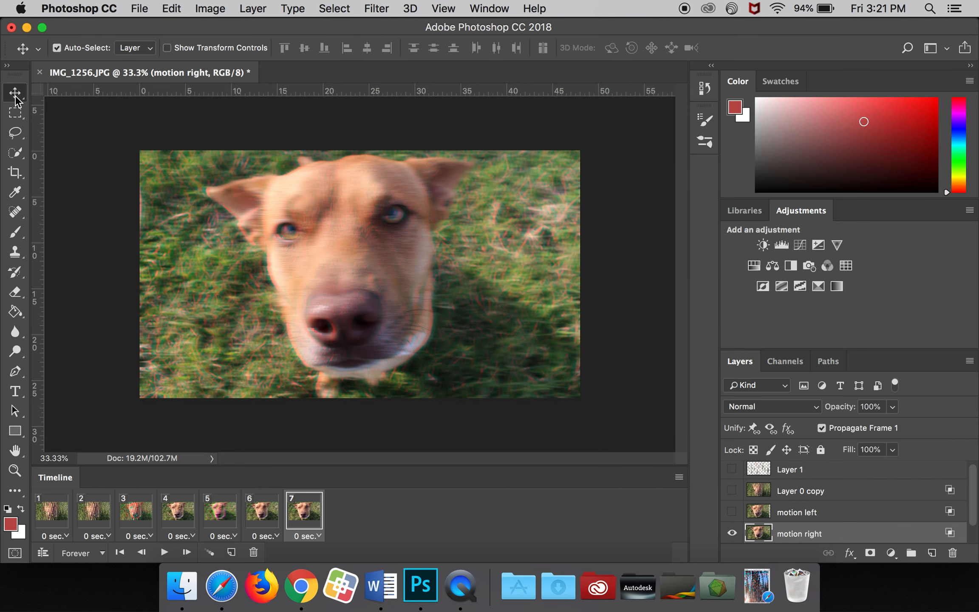
left_click_drag(298, 235, 322, 207)
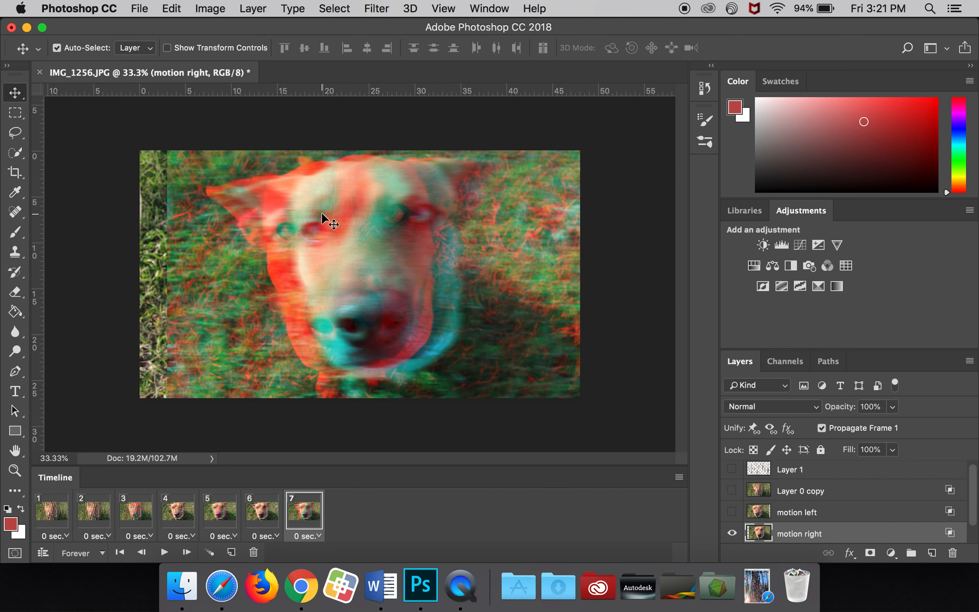
left_click_drag(335, 219, 321, 227)
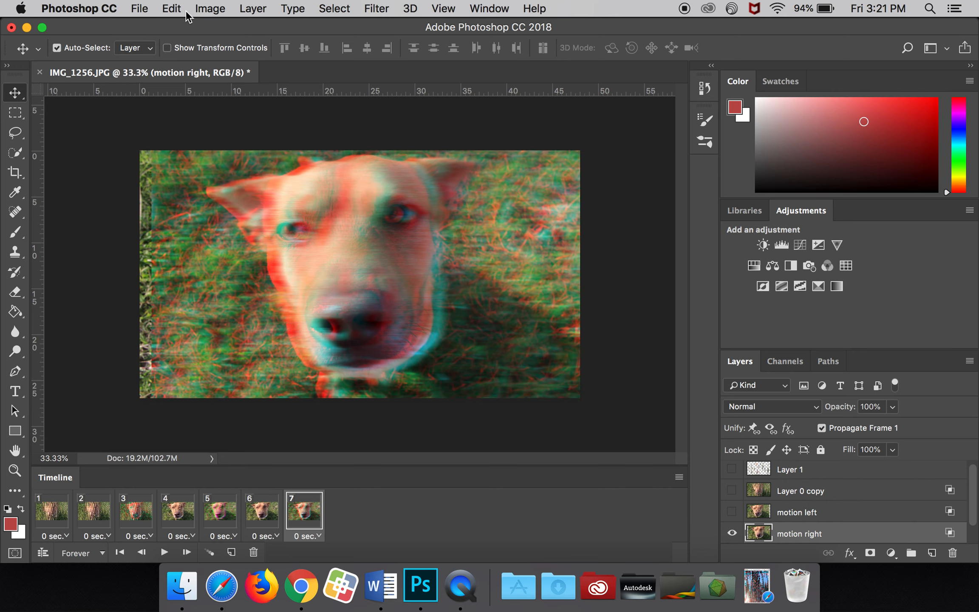
Select small scattered rectangular areas across the dog's face, ears and the grass on the motion right layer with the Rectangular Marquee tool
left_click(16, 114)
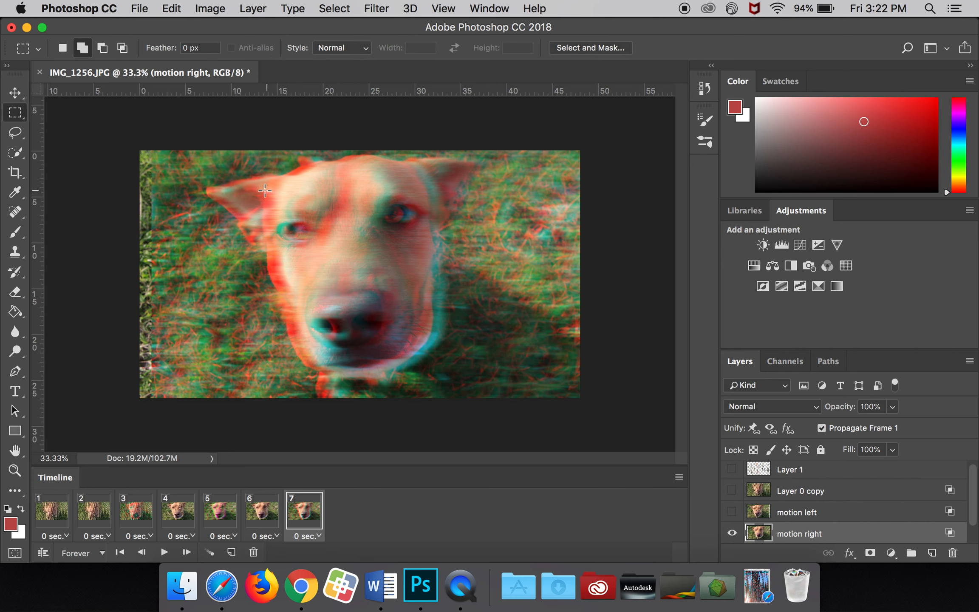
mouse_move(245, 186)
left_mouse_down()
mouse_move(257, 193)
mouse_move(261, 232)
mouse_move(355, 273)
left_mouse_up()
left_click_drag(416, 260, 473, 266)
left_click_drag(404, 305, 414, 347)
left_click_drag(341, 343, 254, 348)
left_click_drag(212, 292, 182, 259)
left_click_drag(503, 272, 528, 352)
left_click_drag(550, 233, 500, 195)
left_click_drag(364, 180, 388, 244)
left_click_drag(184, 347, 200, 374)
left_click_drag(366, 291, 384, 352)
left_click_drag(433, 384, 482, 389)
left_click_drag(305, 220, 296, 154)
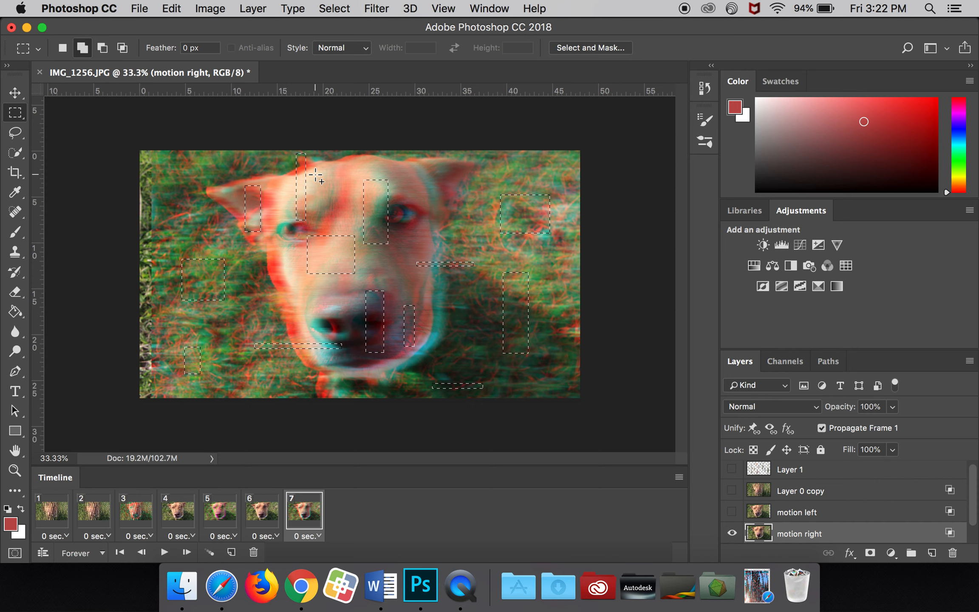
left_click_drag(447, 187, 463, 228)
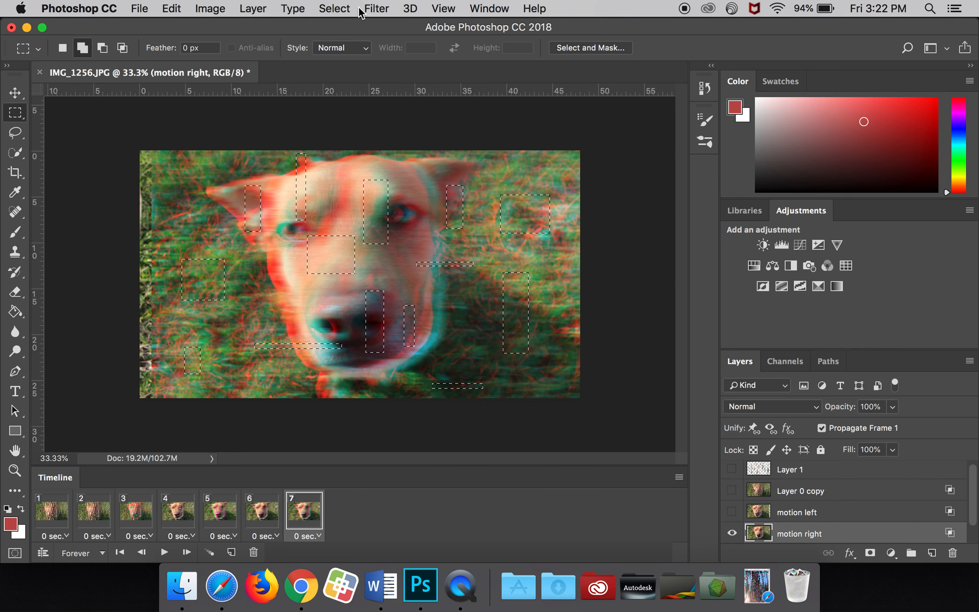
Apply a square Wave distortion to the motion right layer's selected areas with wavelength 105 to 275 and scale 86% horizontal, 20% vertical
left_click(376, 9)
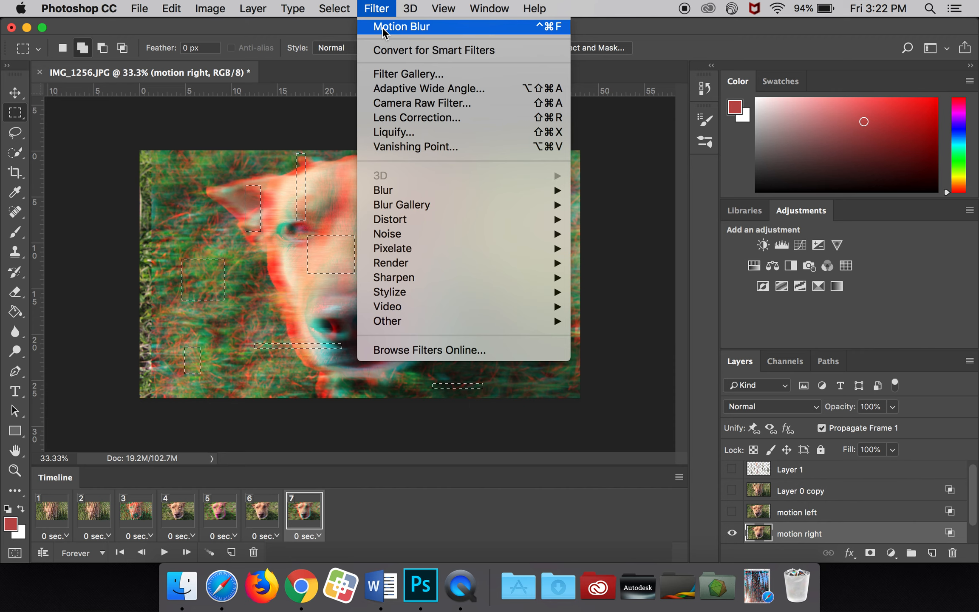
mouse_move(399, 197)
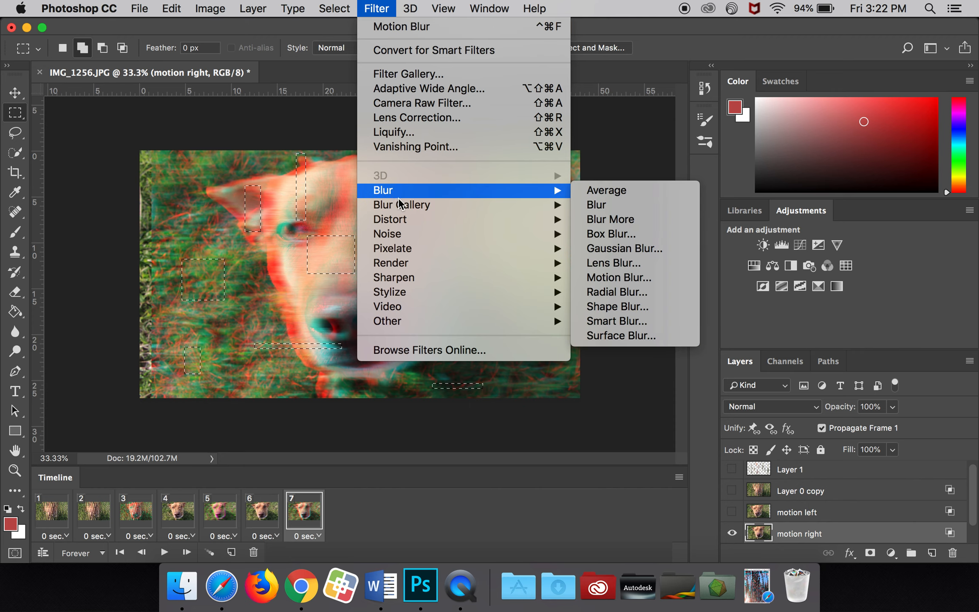
mouse_move(415, 219)
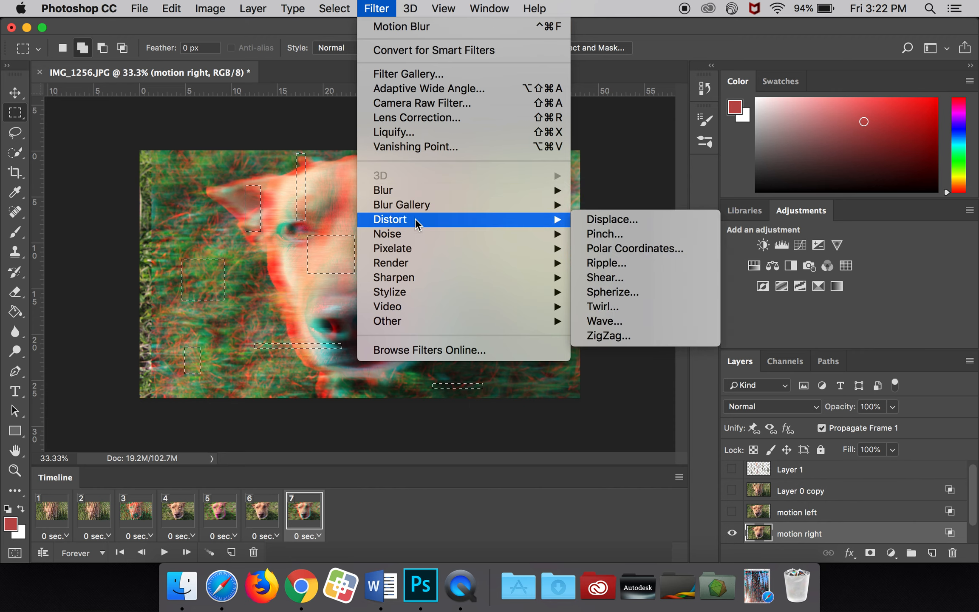
left_click(606, 322)
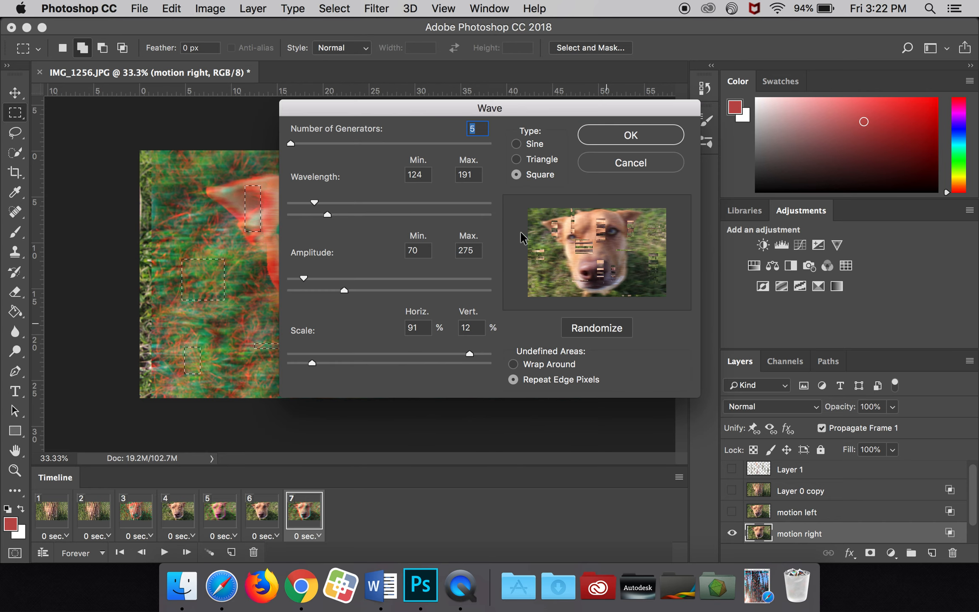
left_click_drag(330, 219, 311, 204)
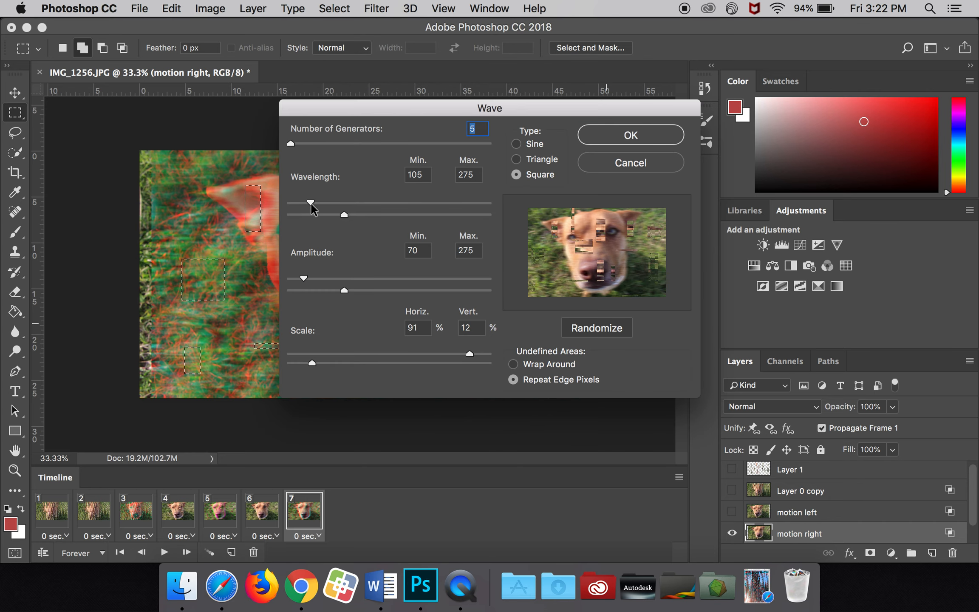
left_click_drag(313, 362, 328, 362)
left_click_drag(474, 361, 466, 363)
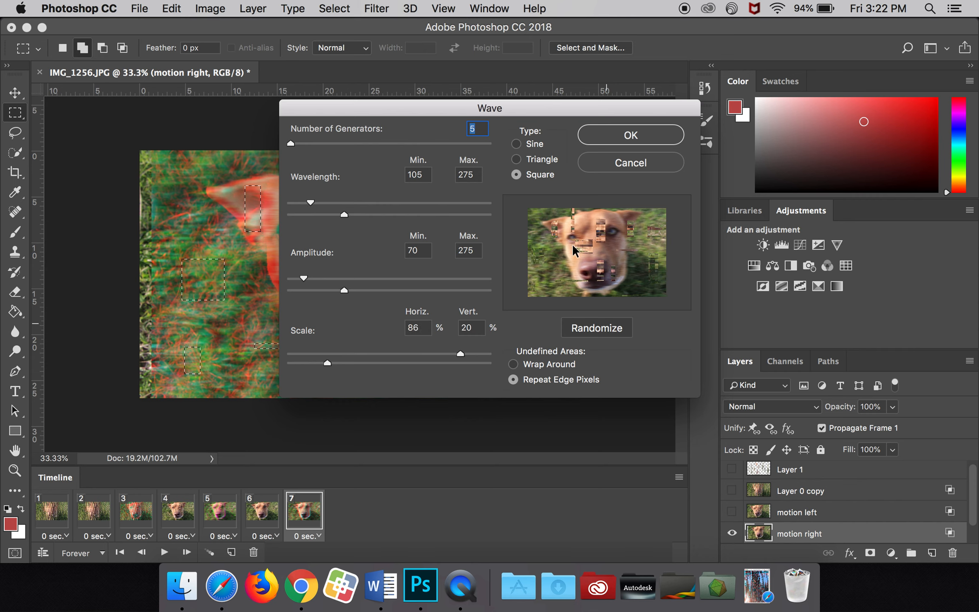
left_click(631, 136)
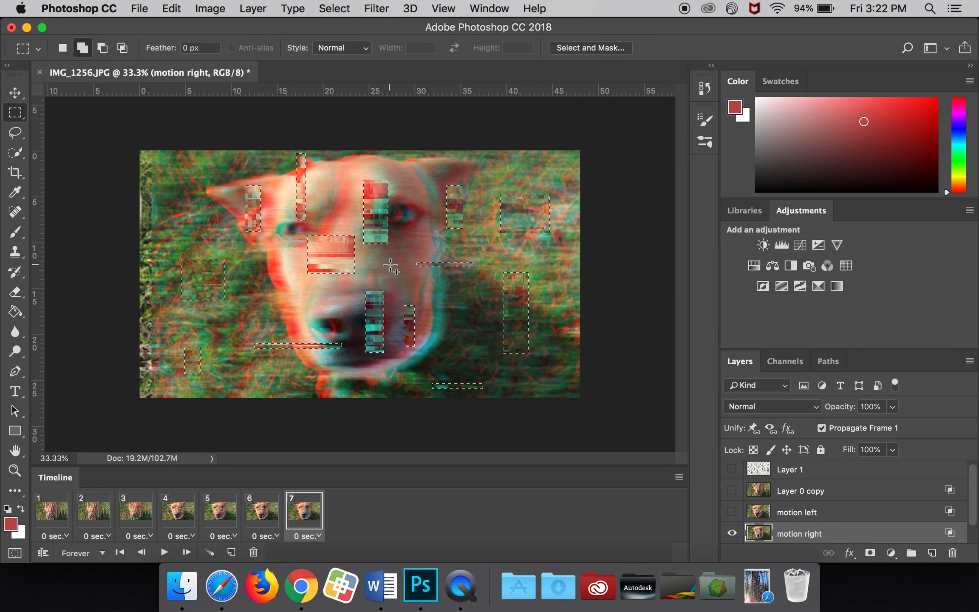
Add frame 8 with the motion right layer hidden, and clear the marquee selection from frame 7
left_click(231, 552)
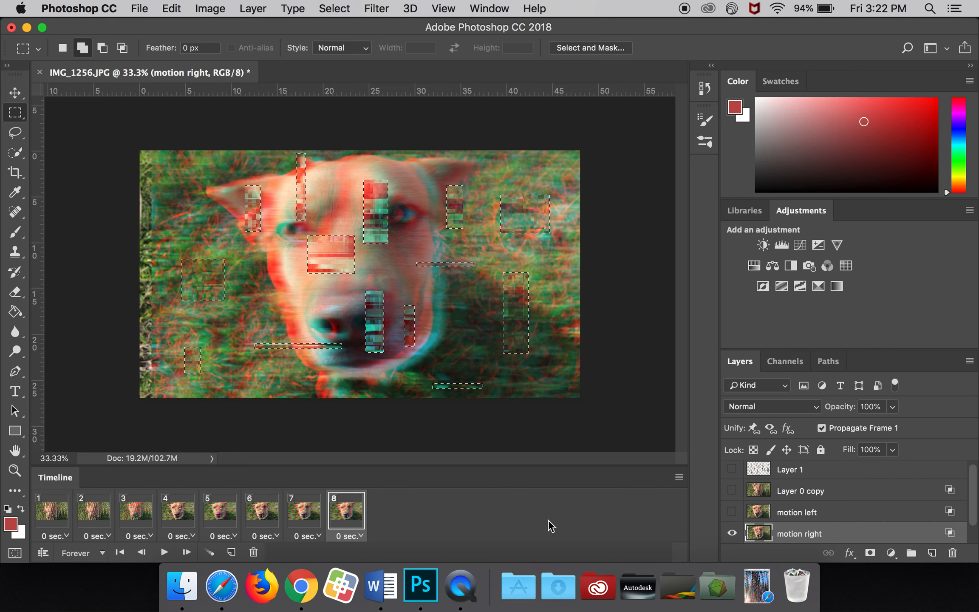
left_click(732, 533)
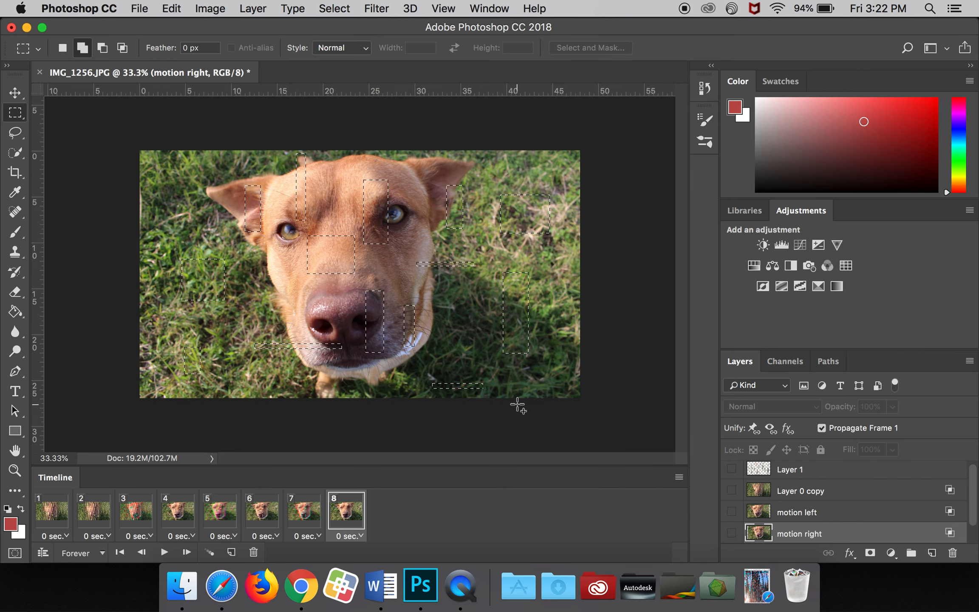
left_click(304, 510)
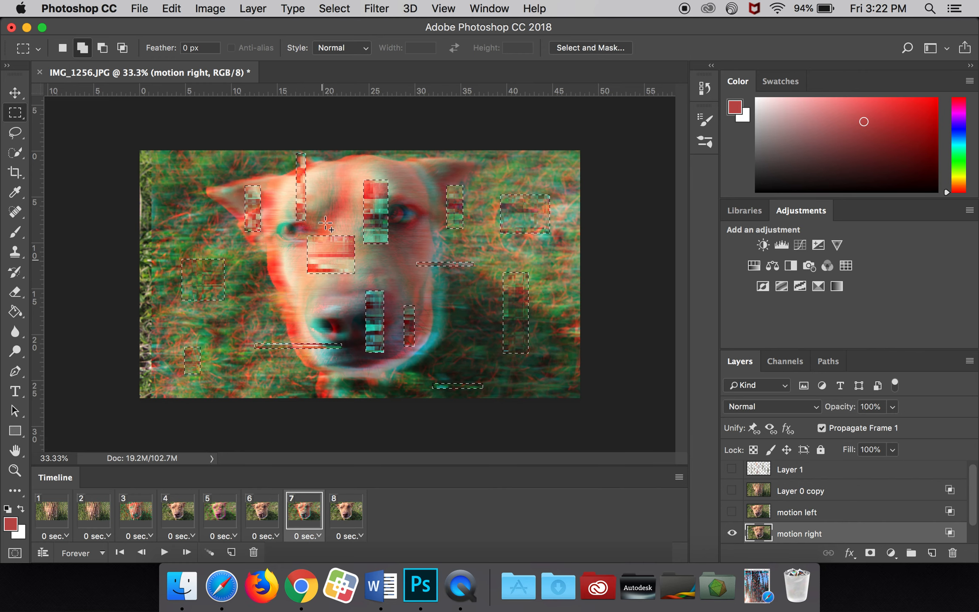
left_click(335, 9)
left_click(348, 40)
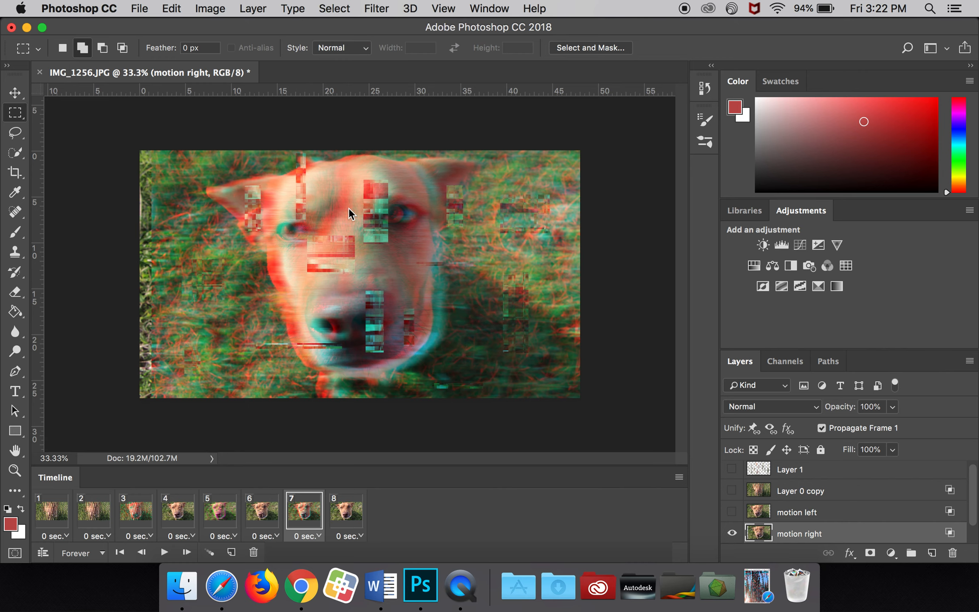
left_click(346, 508)
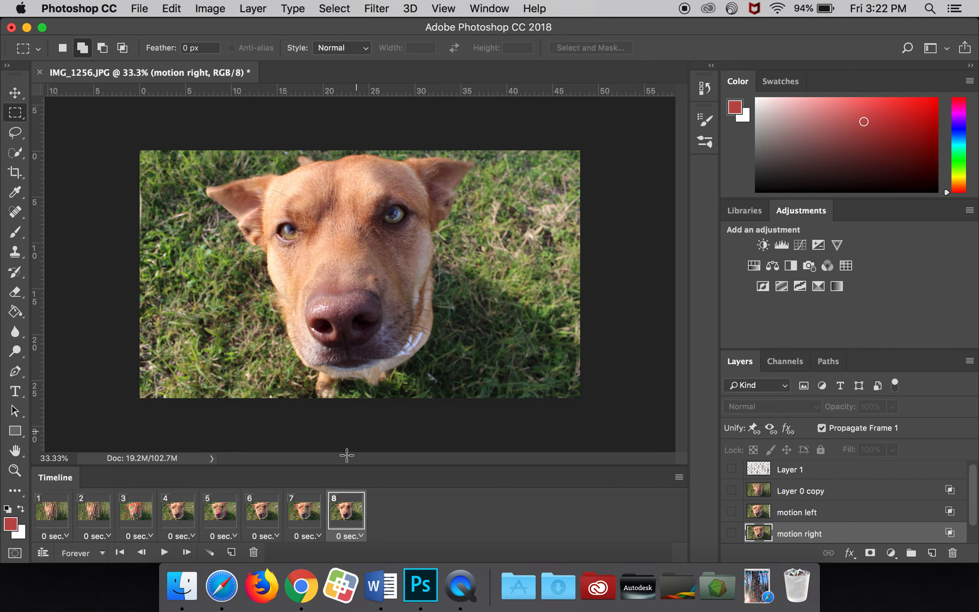
Compare frames 7 and 8, and play the animation from frame 1 to check which layers show in each frame
left_click(314, 509)
left_click(343, 513)
left_click(54, 515)
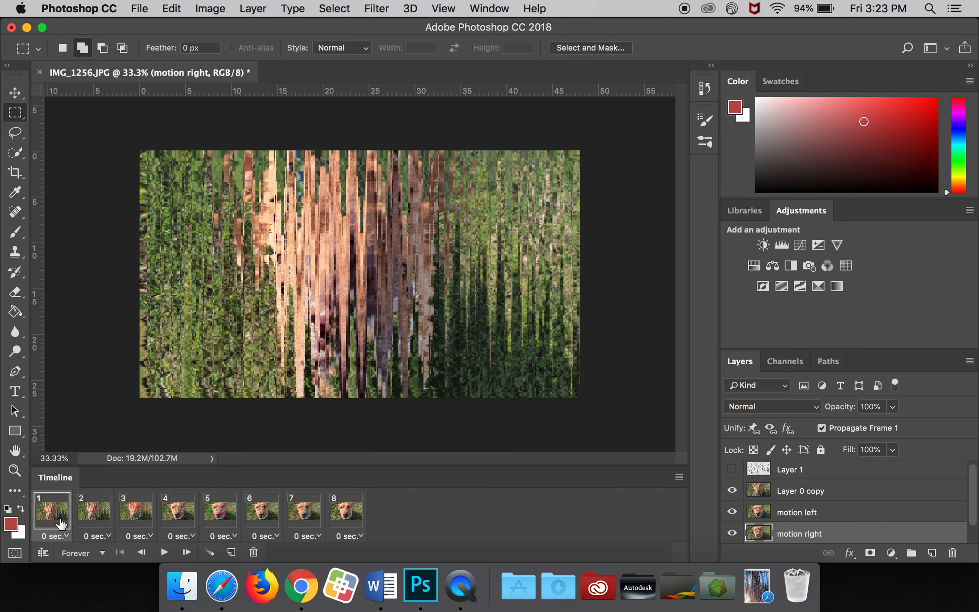
left_click(164, 552)
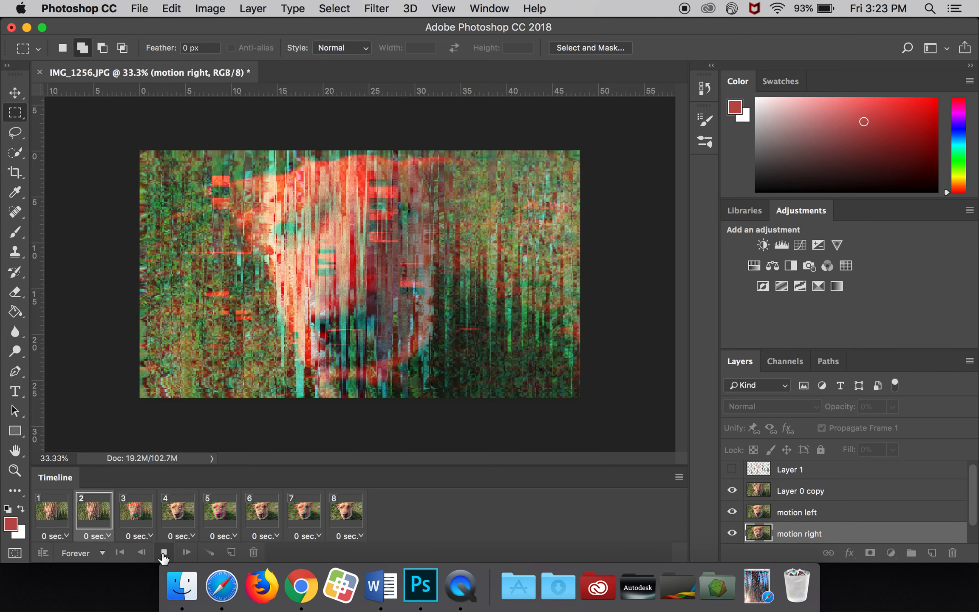
left_click(164, 553)
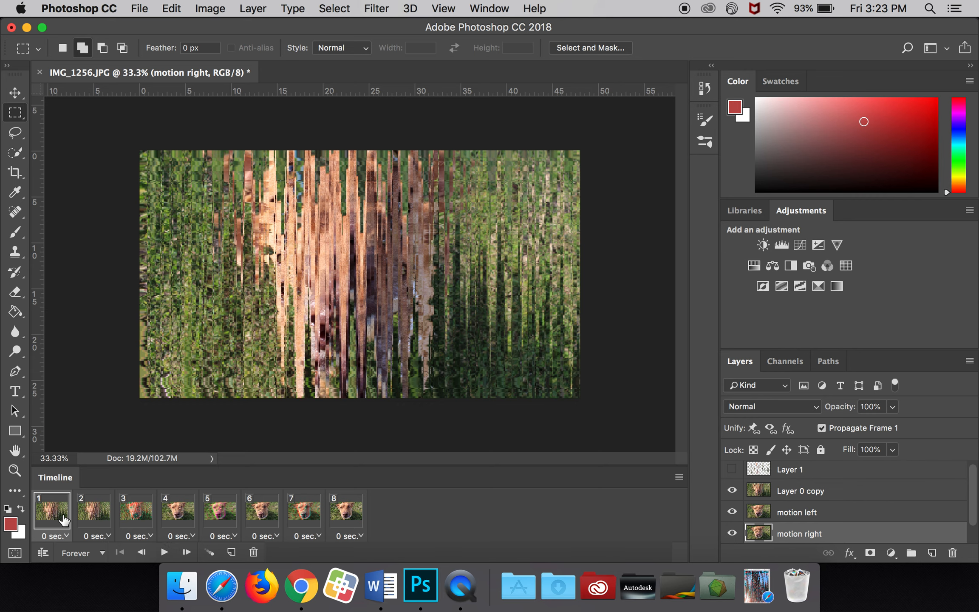
Hide Layer 0 copy, motion left and motion right in frame 1, and check frame 2
left_click_drag(726, 489, 738, 537)
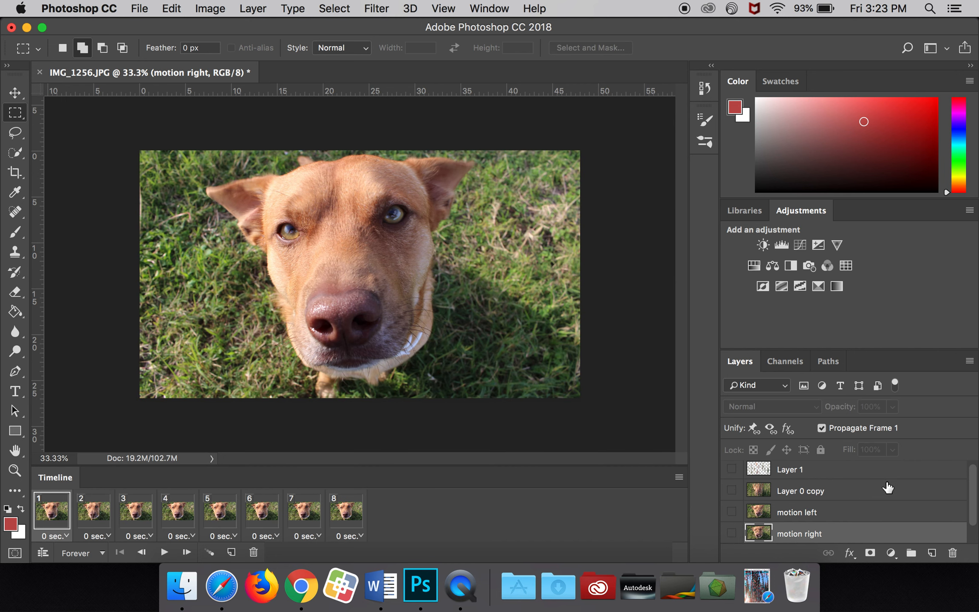
left_click(100, 516)
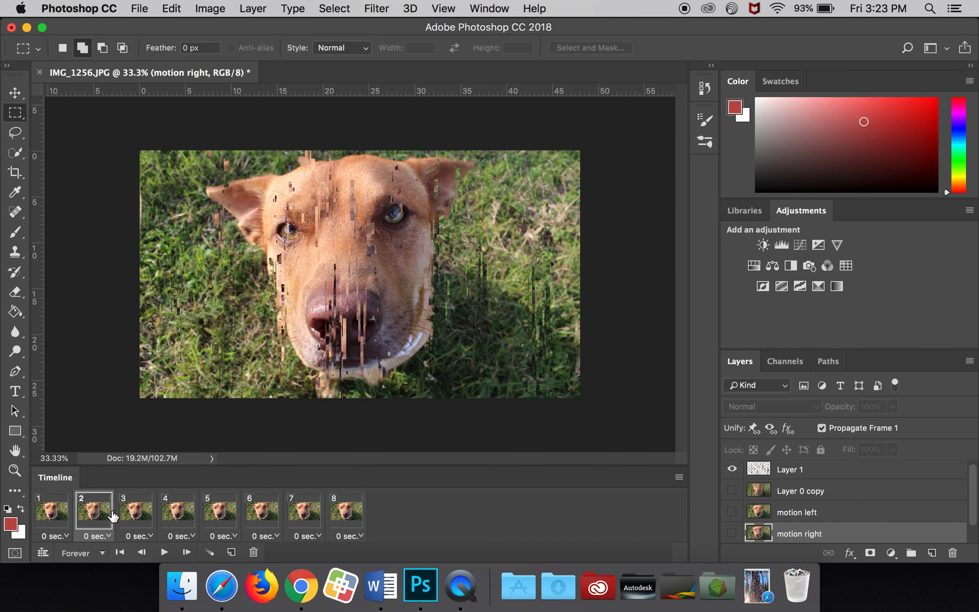
Set frame 3 to show Layer 0 copy over Layer 0, with motion left and motion right hidden
left_click(137, 518)
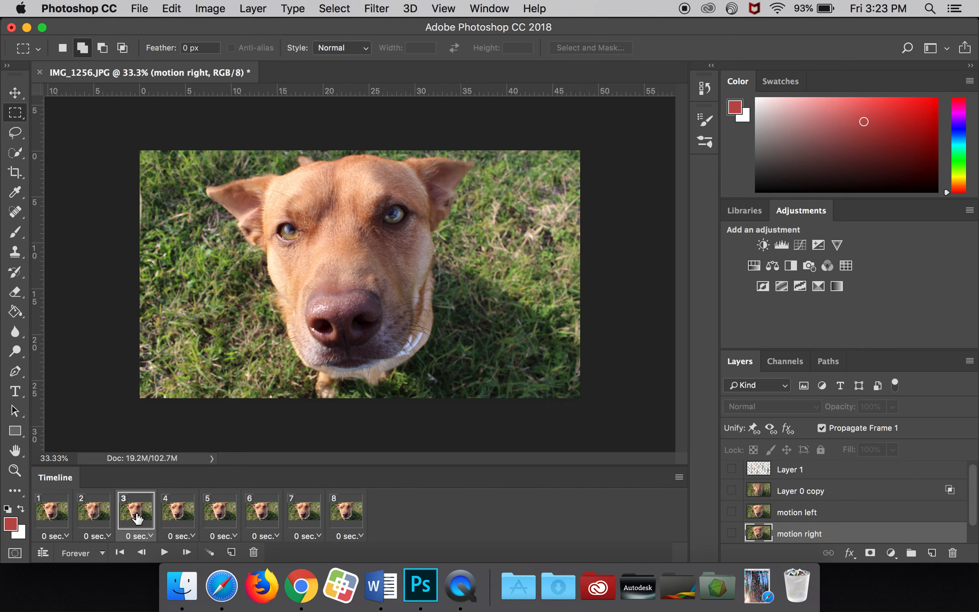
left_click(732, 512)
left_click(732, 533)
left_click(732, 513)
scroll(976, 489, "down", 2)
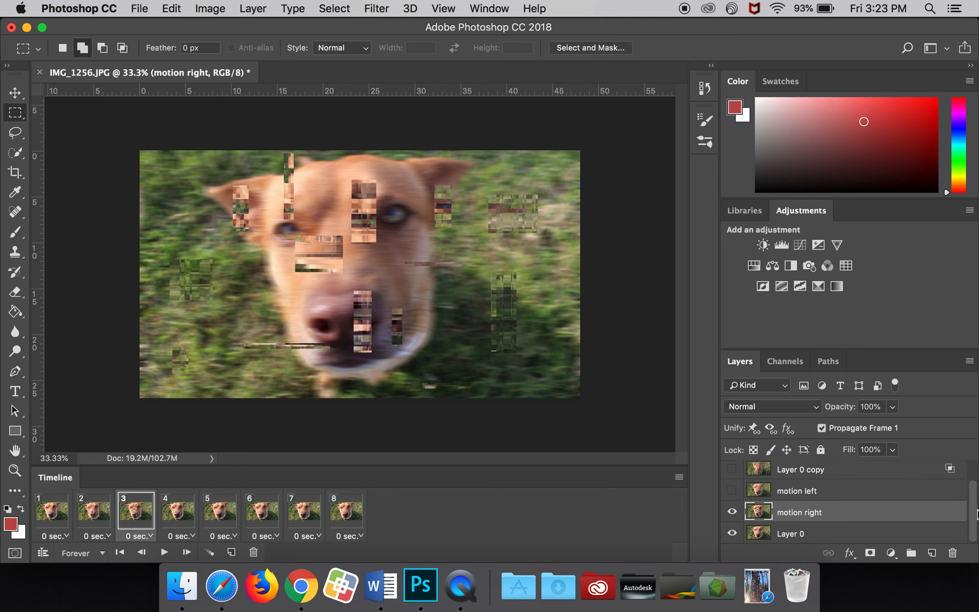
left_click(750, 474)
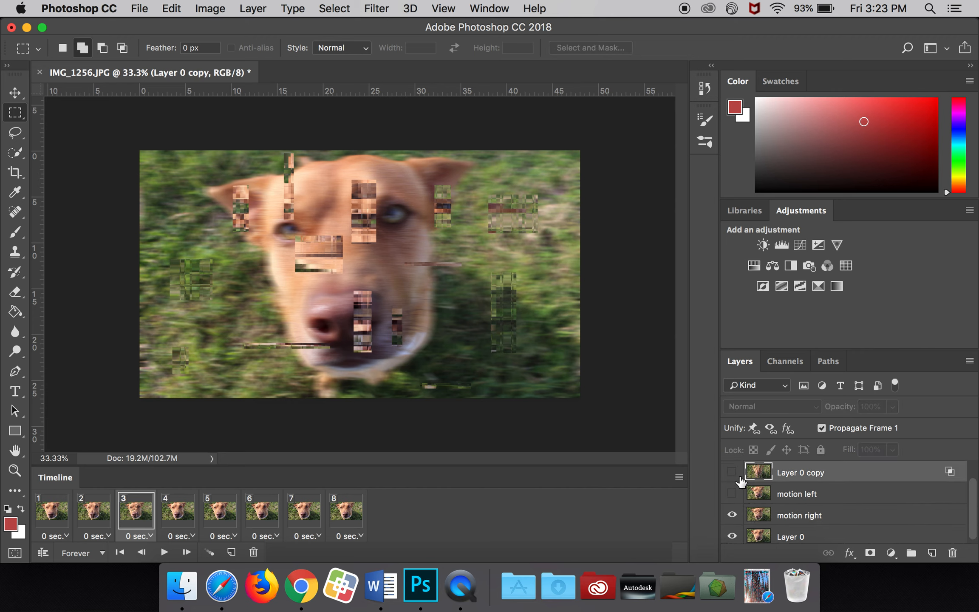
left_click(731, 471)
left_click(732, 515)
left_click(732, 536)
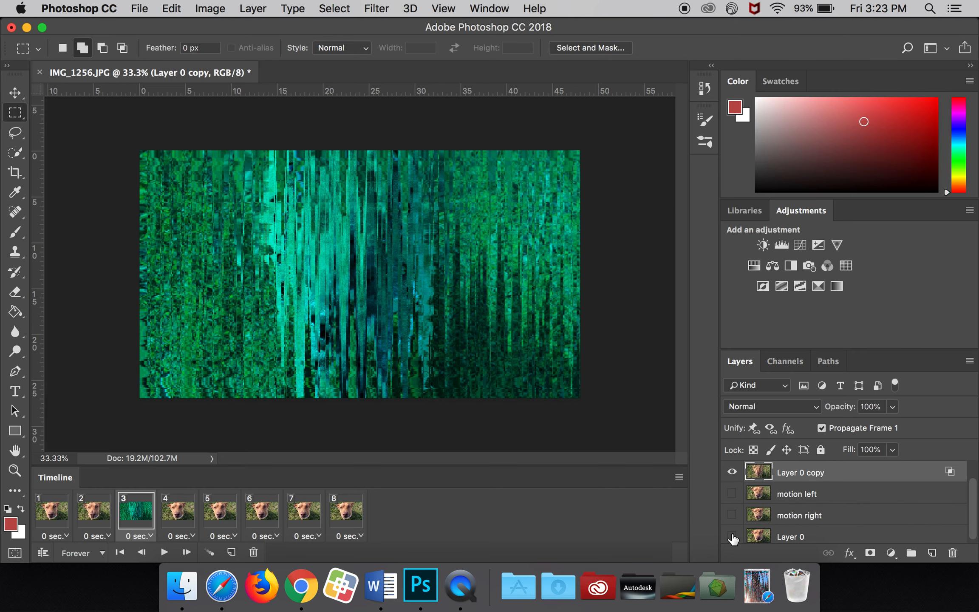
left_click(732, 536)
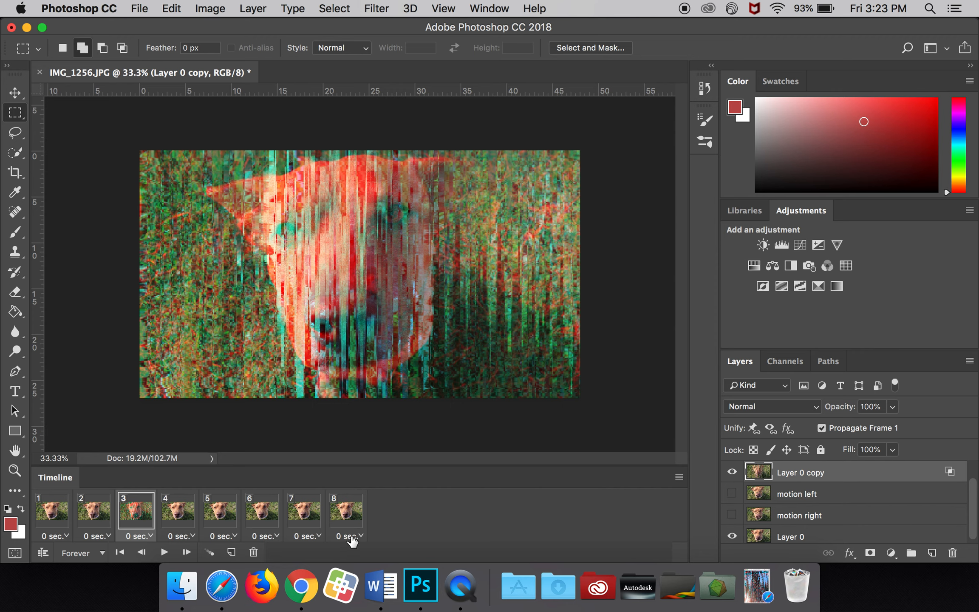
Show the motion left layer in frame 5 and the motion right layer in frame 7, checking that frames 4, 6 and 8 stay clean
left_click(185, 515)
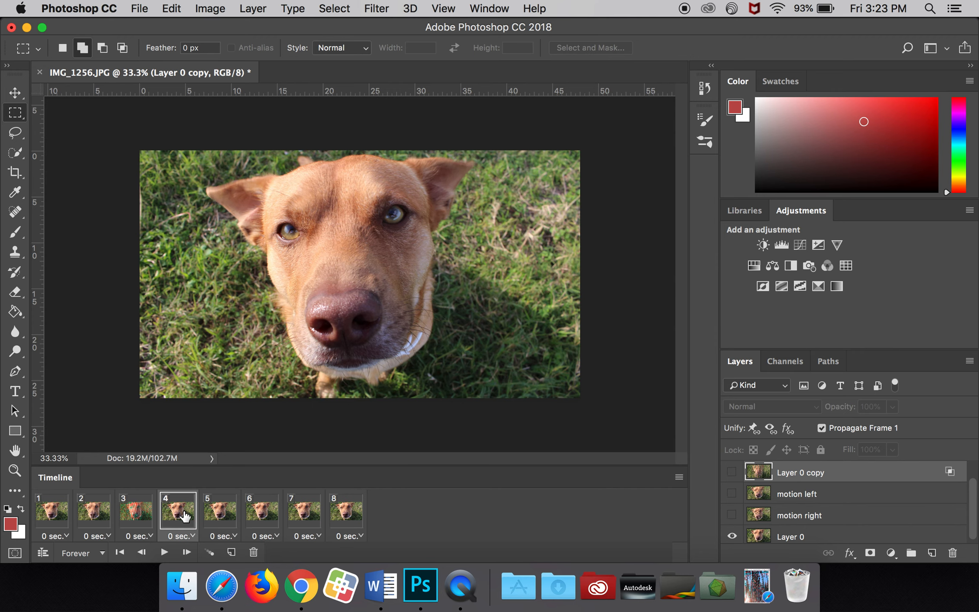
left_click(225, 513)
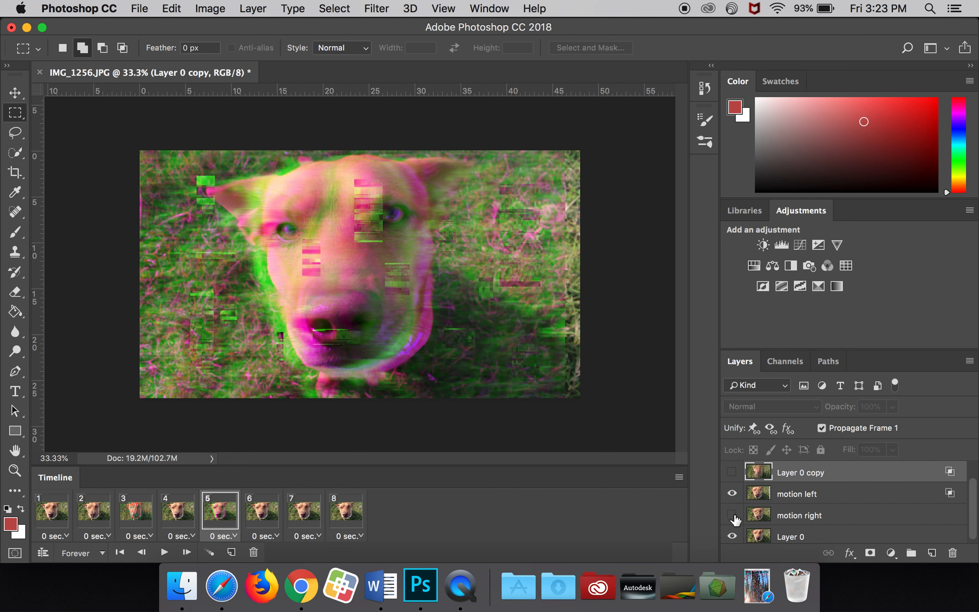
left_click(265, 518)
left_click(309, 521)
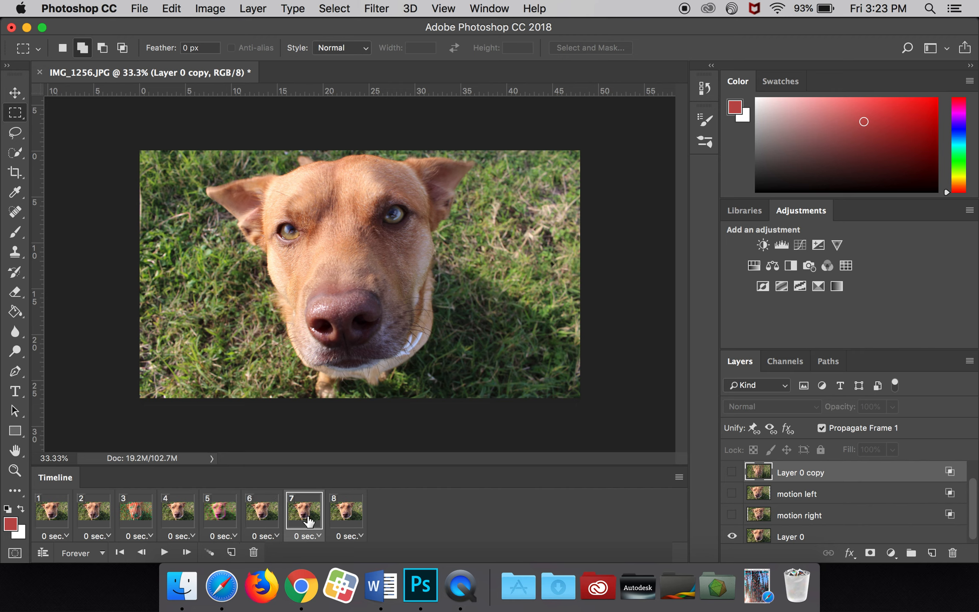
left_click(732, 515)
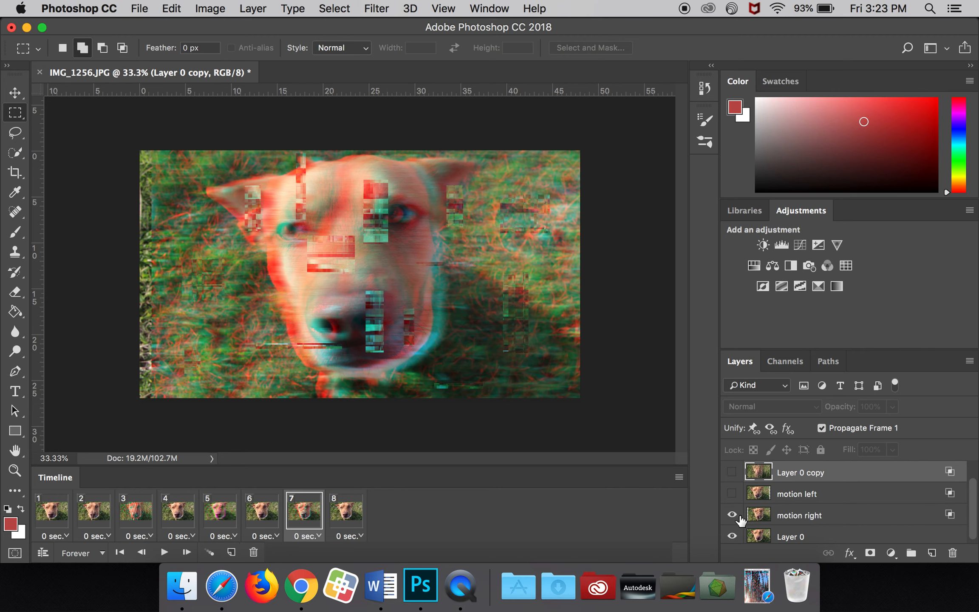
left_click(342, 515)
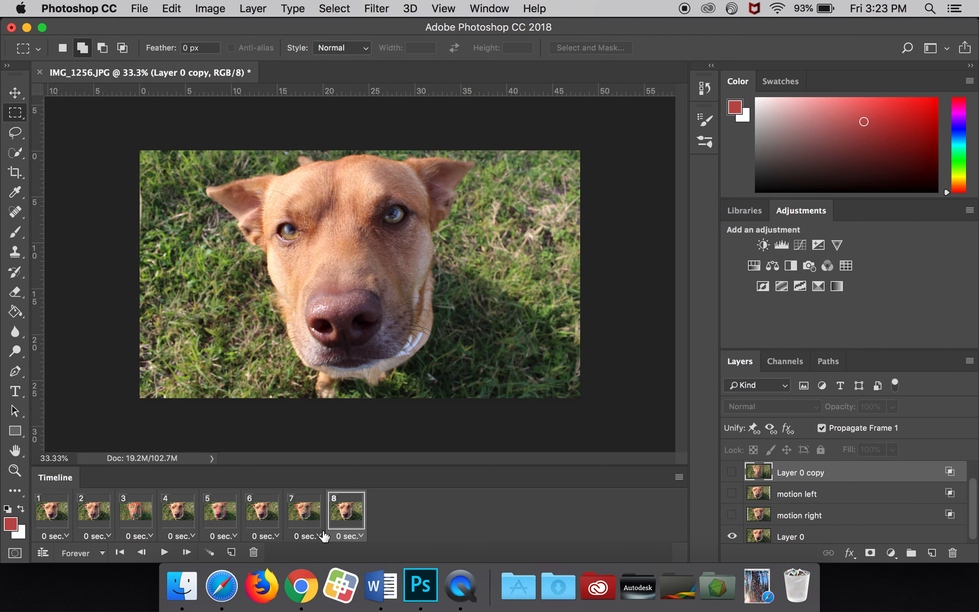
Play the animation to preview the corrected frames, and stop it
left_click(165, 552)
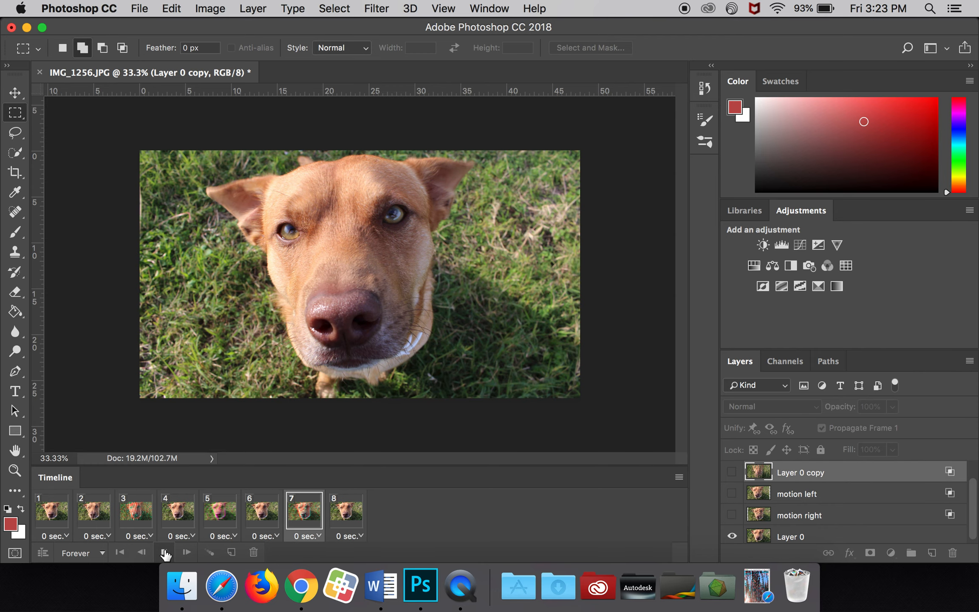
left_click(164, 552)
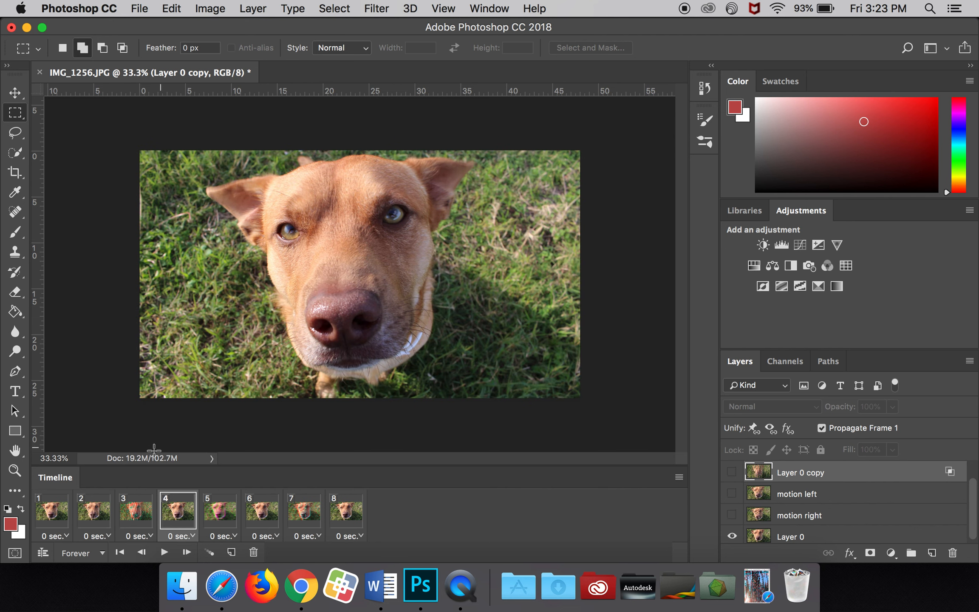
Set a custom delay of 0.3 seconds for frame 1
left_click(55, 516)
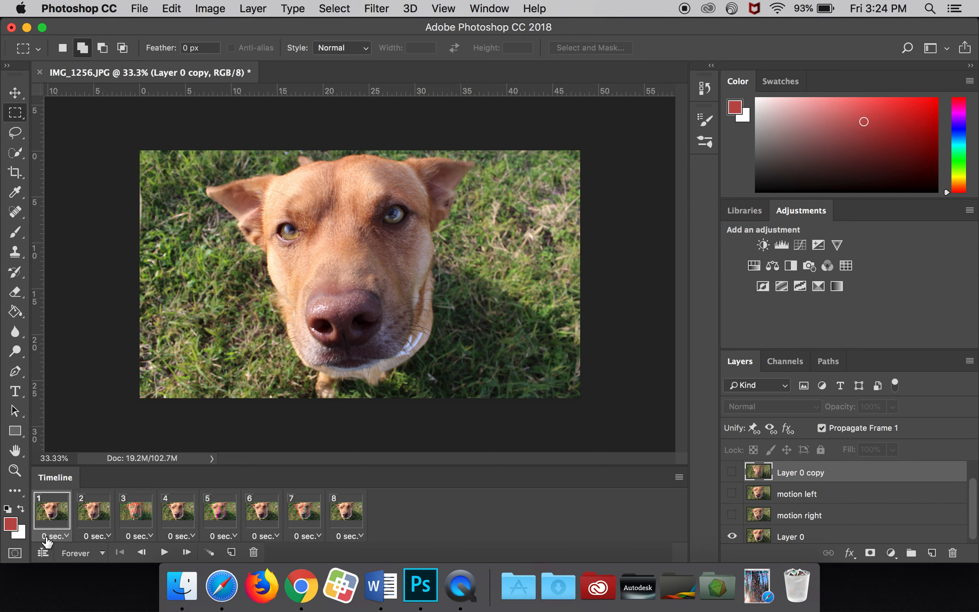
left_click(66, 537)
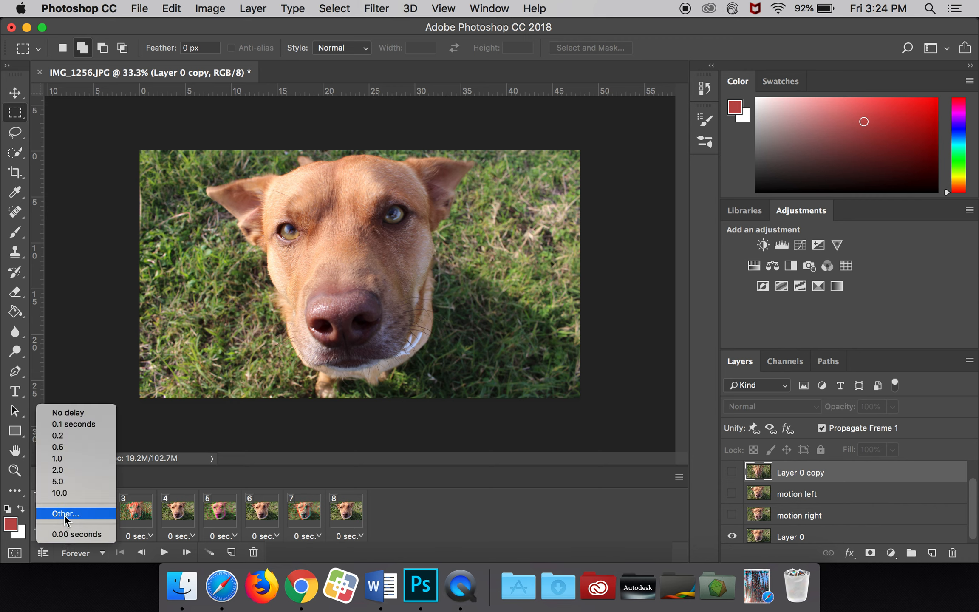
left_click(63, 514)
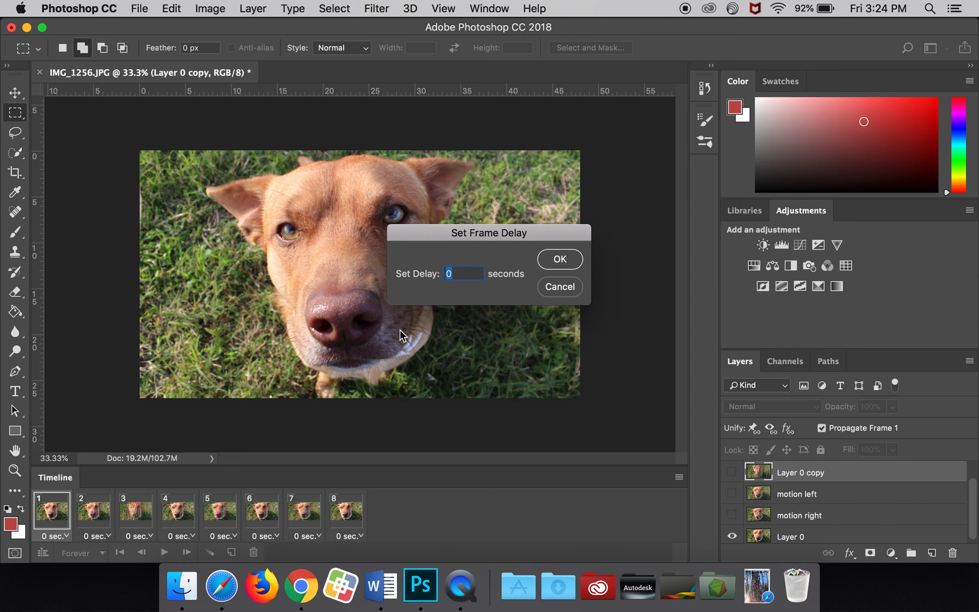
type("0")
left_click(548, 260)
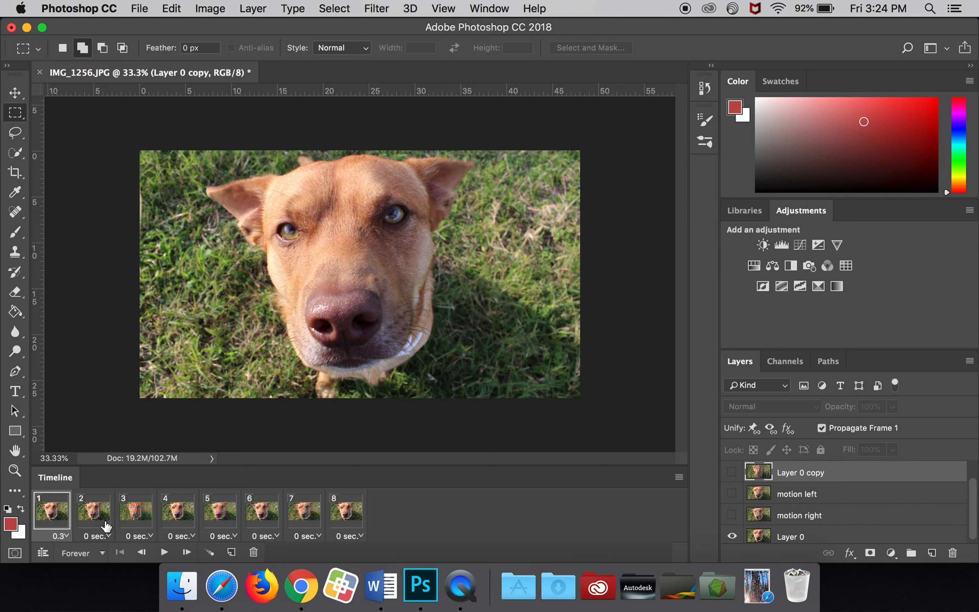
Set the delay of frames 2 through 7 to 0.2 seconds each and of frame 8 to 0.1 seconds
left_click(99, 538)
left_click(106, 435)
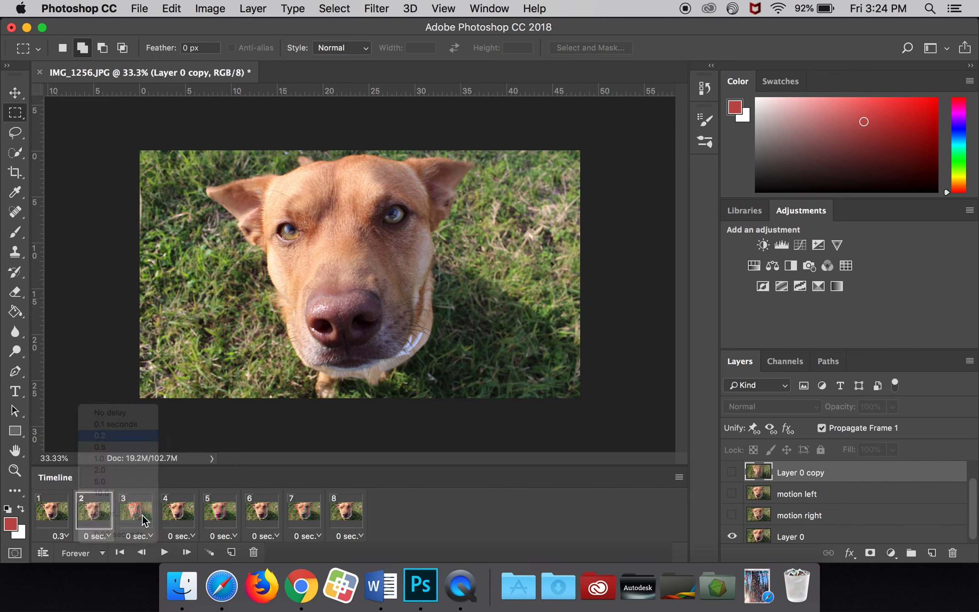
left_click(147, 536)
left_click(149, 435)
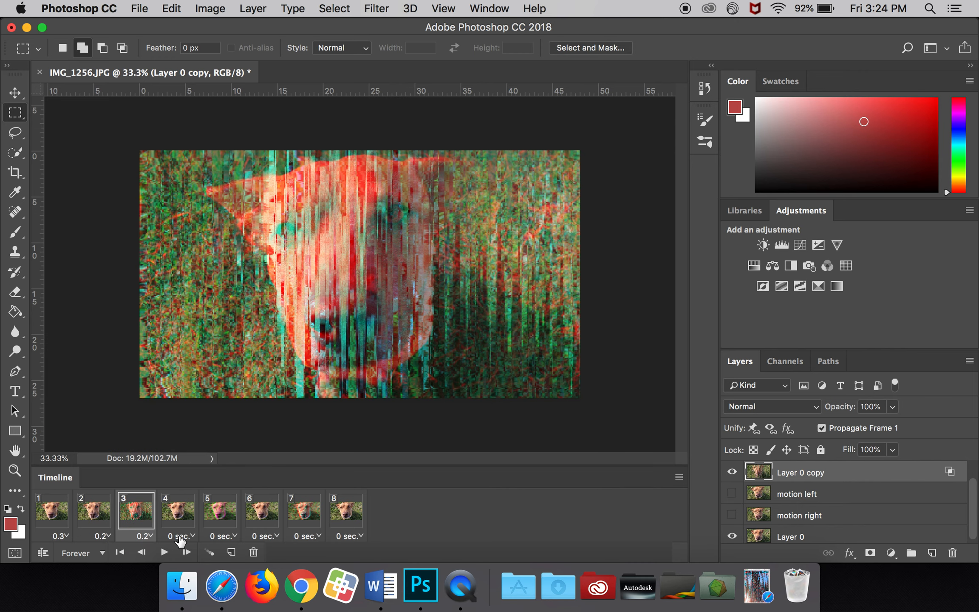
left_click(187, 536)
left_click(193, 436)
left_click(224, 538)
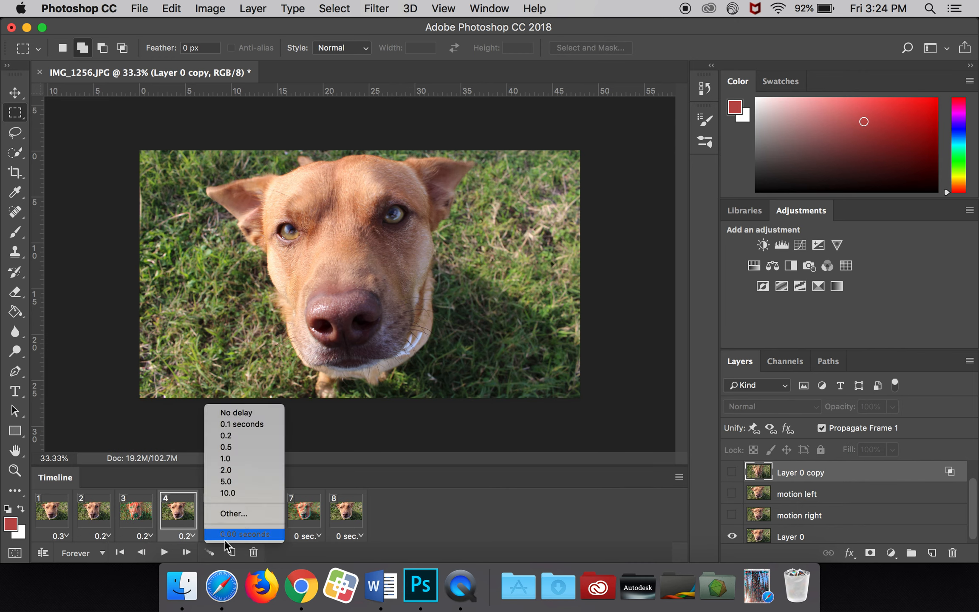
left_click(240, 434)
left_click(266, 537)
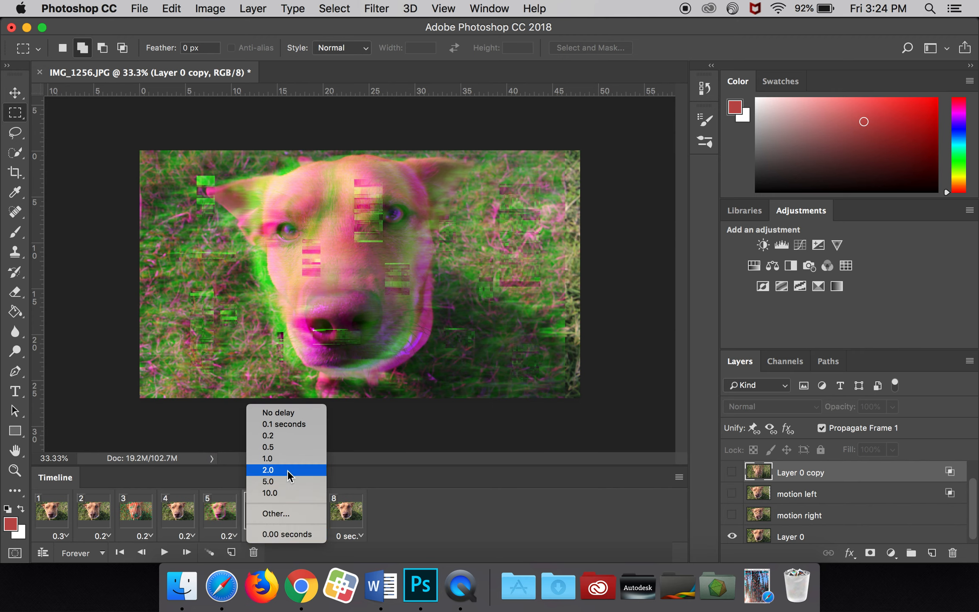
left_click(270, 435)
left_click(306, 536)
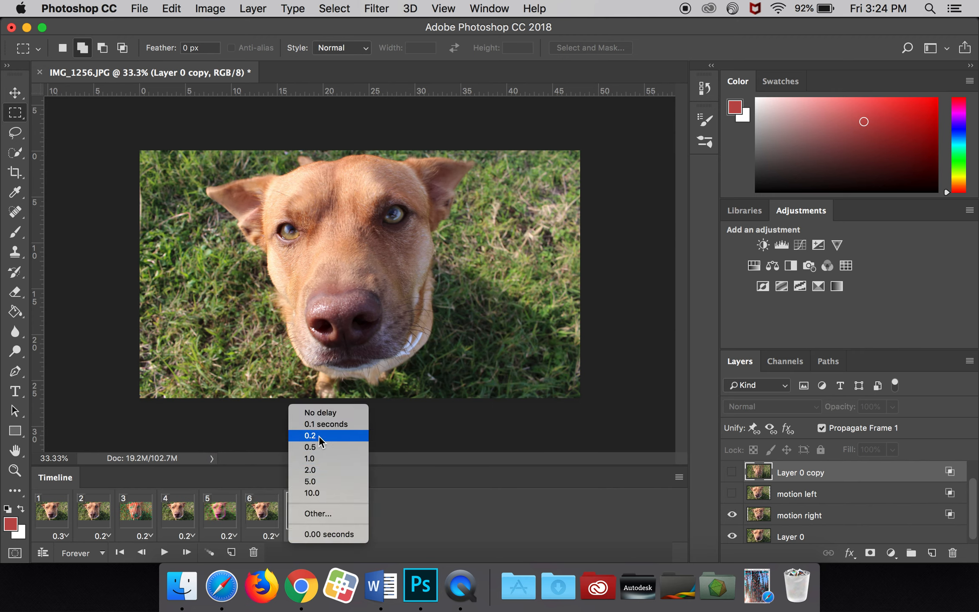
left_click(320, 412)
left_click(350, 536)
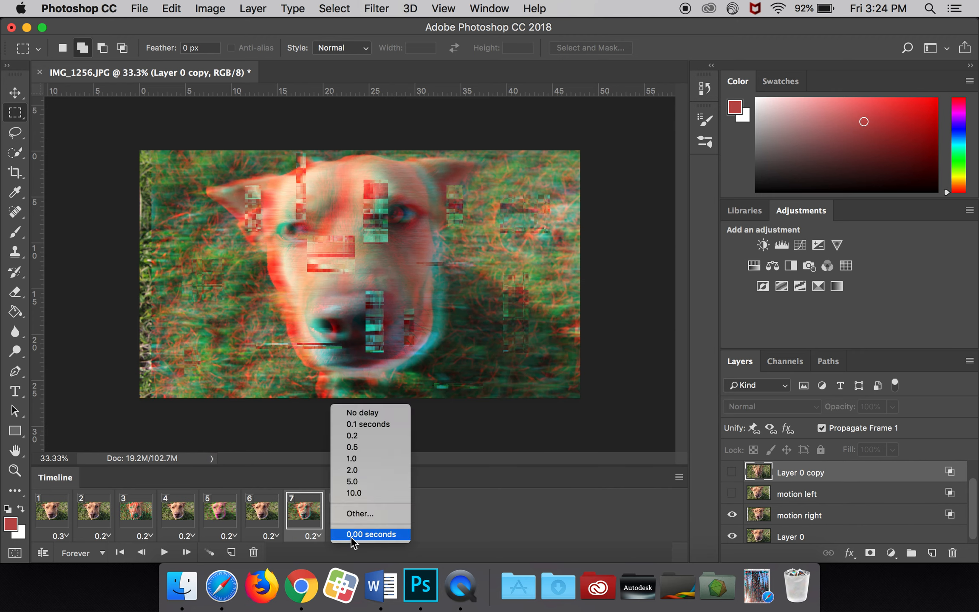
left_click(369, 424)
Play the animation to preview the new frame delays, stop it, and check the looping options
left_click(163, 552)
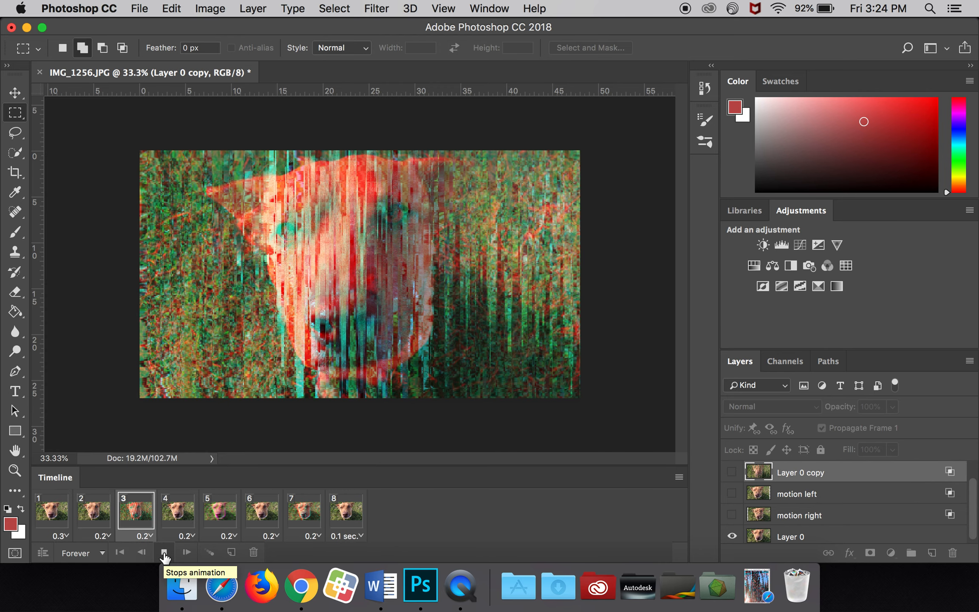
left_click(163, 552)
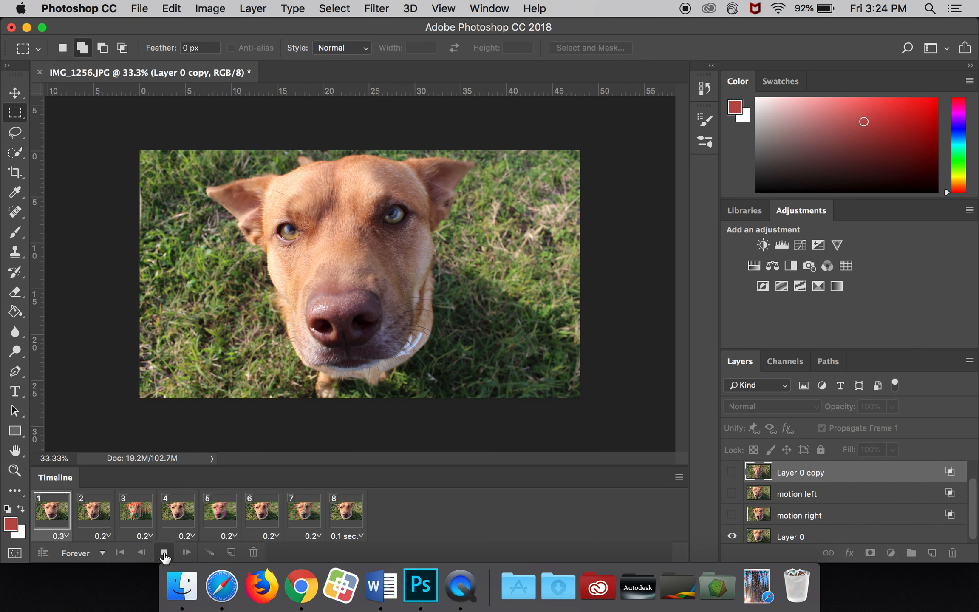
left_click(103, 553)
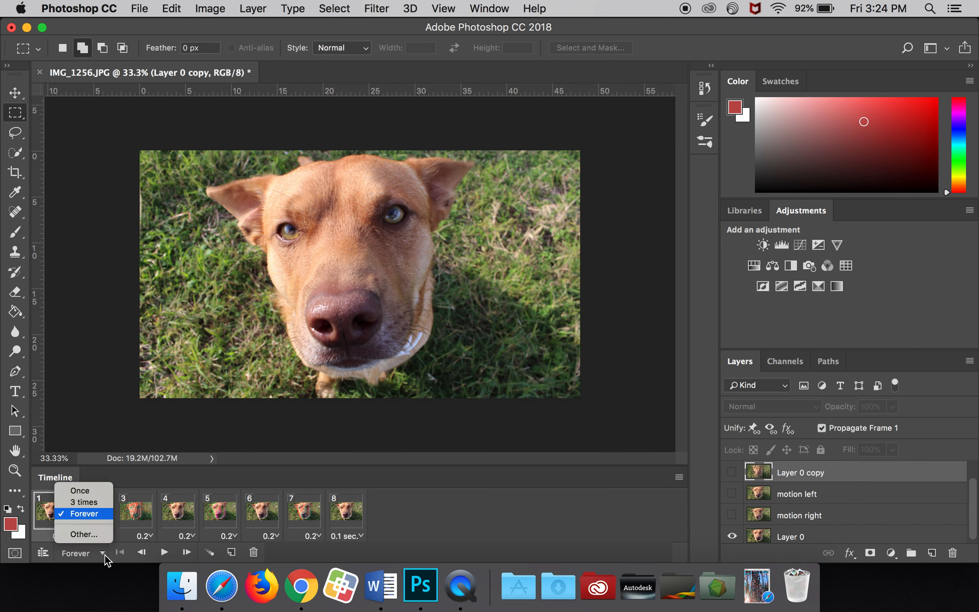
left_click(164, 553)
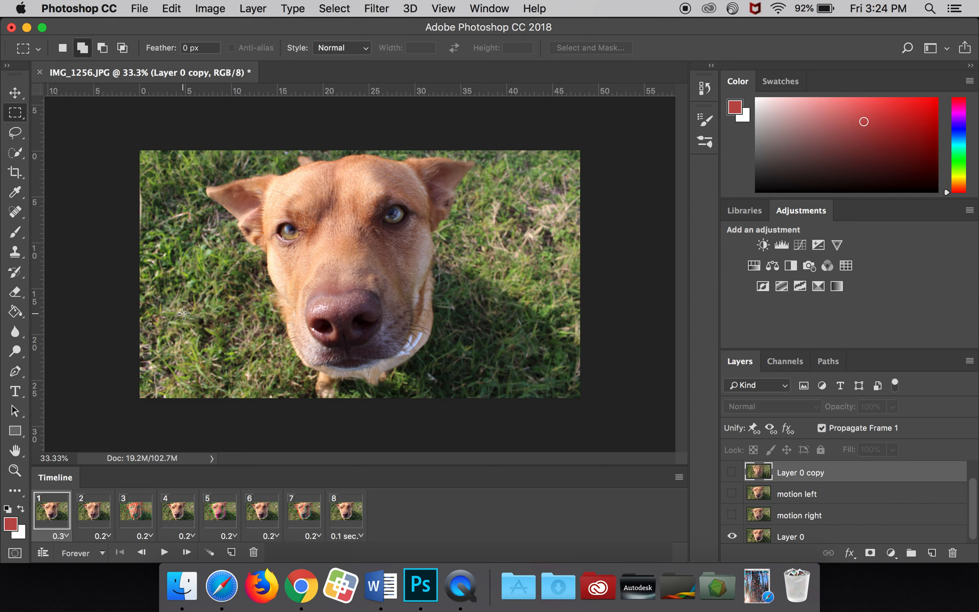
Open the legacy Save for Web export for the animation and set the GIF's width to 500 px
left_click(139, 12)
mouse_move(170, 204)
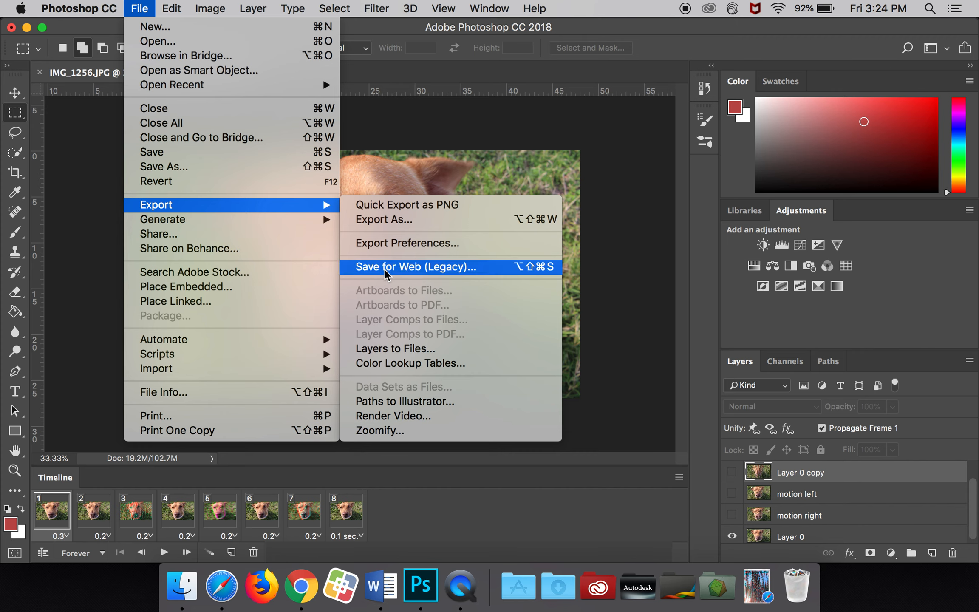
left_click(402, 267)
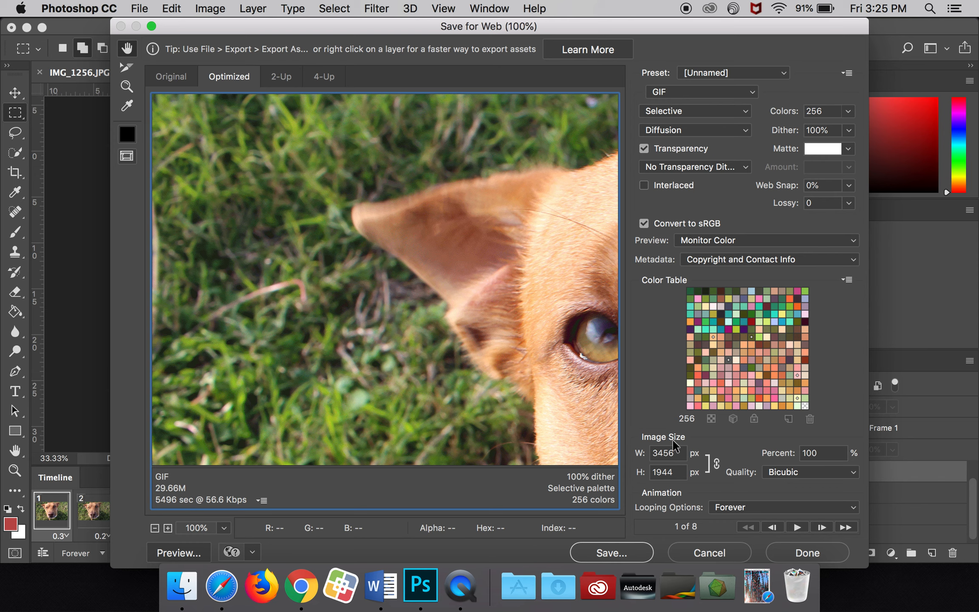
double_click(673, 455)
type("500")
Preview the resized GIF in the web browser, minimize the preview window and return to the export dialog
left_click(154, 528)
left_click(155, 528)
left_click(155, 528)
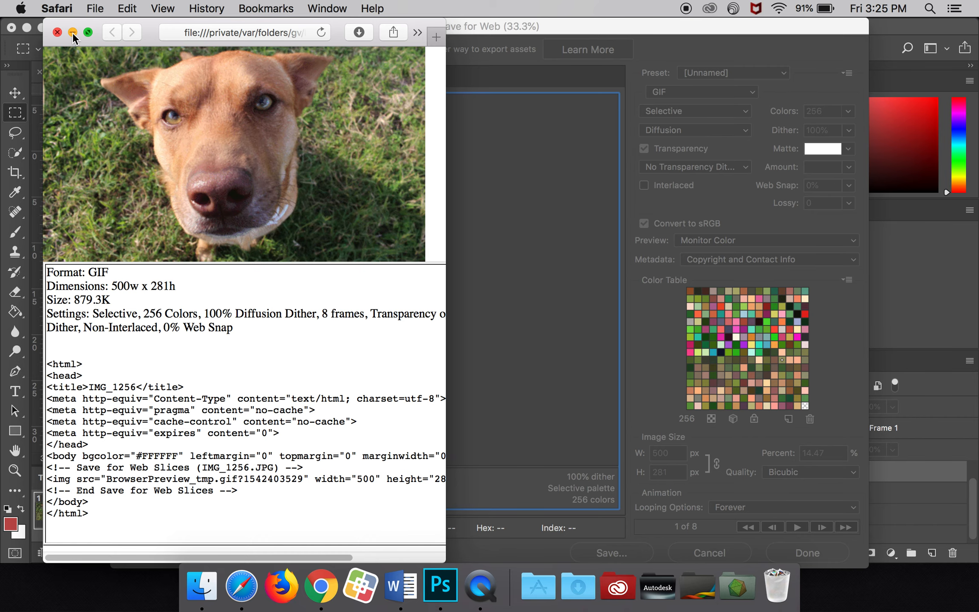
left_click(72, 32)
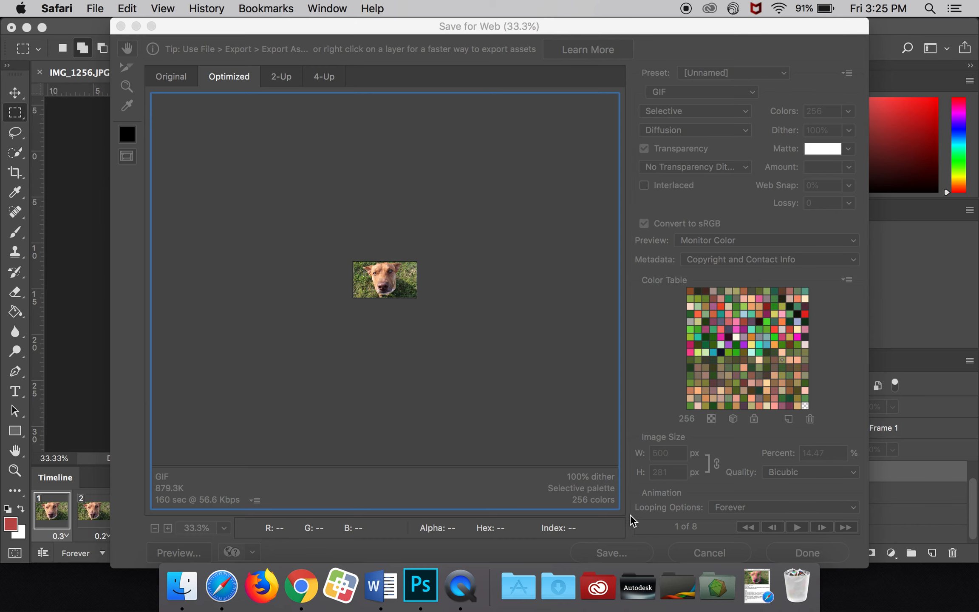
left_click(493, 324)
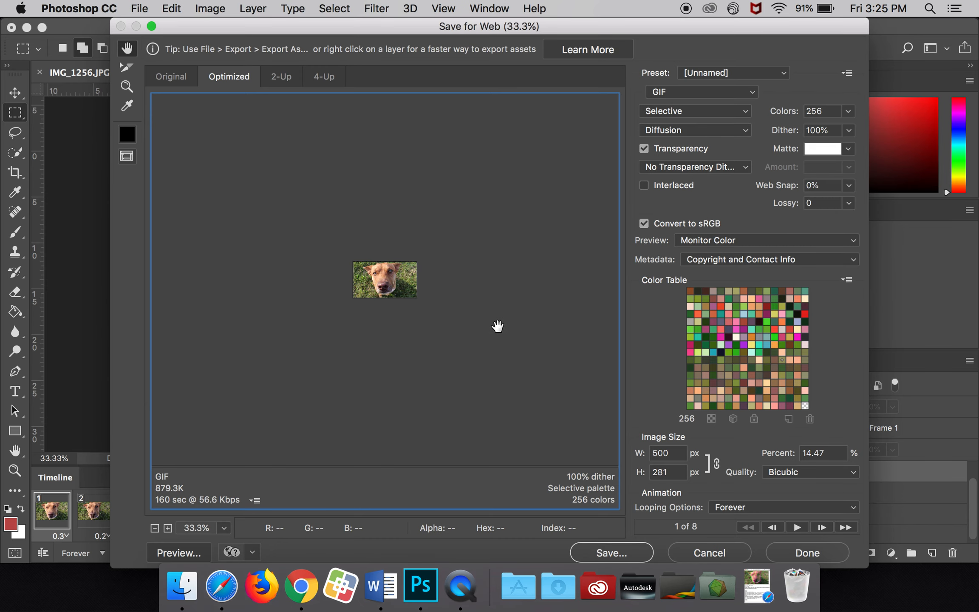
Save the optimized animation to the Desktop as Dog.gif, using the Images Only format
left_click(620, 554)
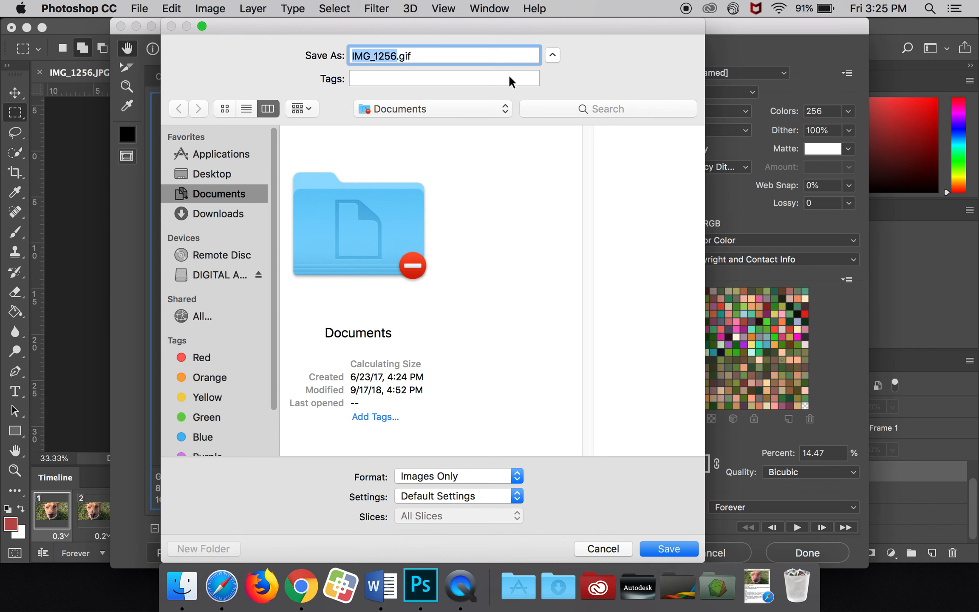
left_click(505, 109)
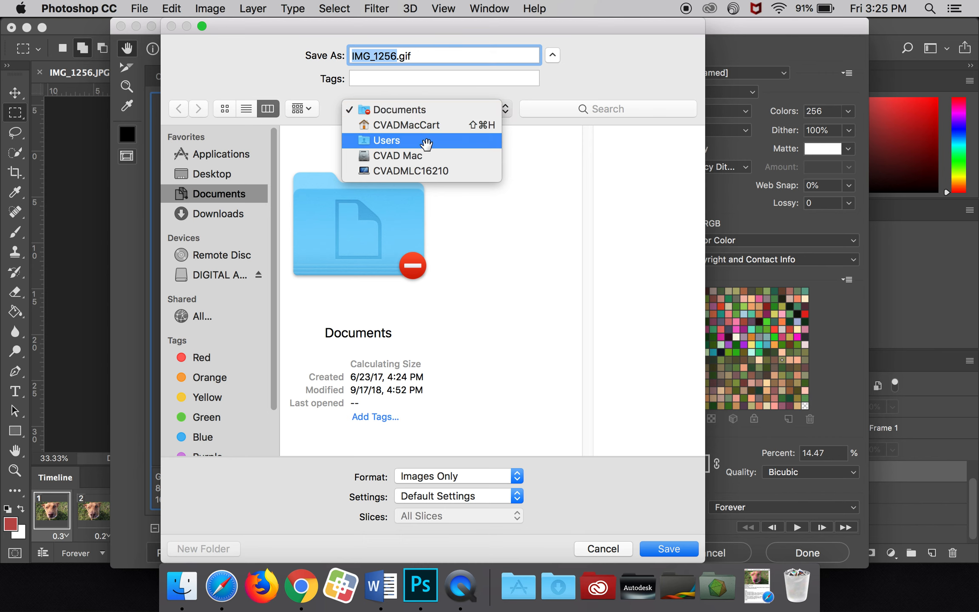
left_click(419, 60)
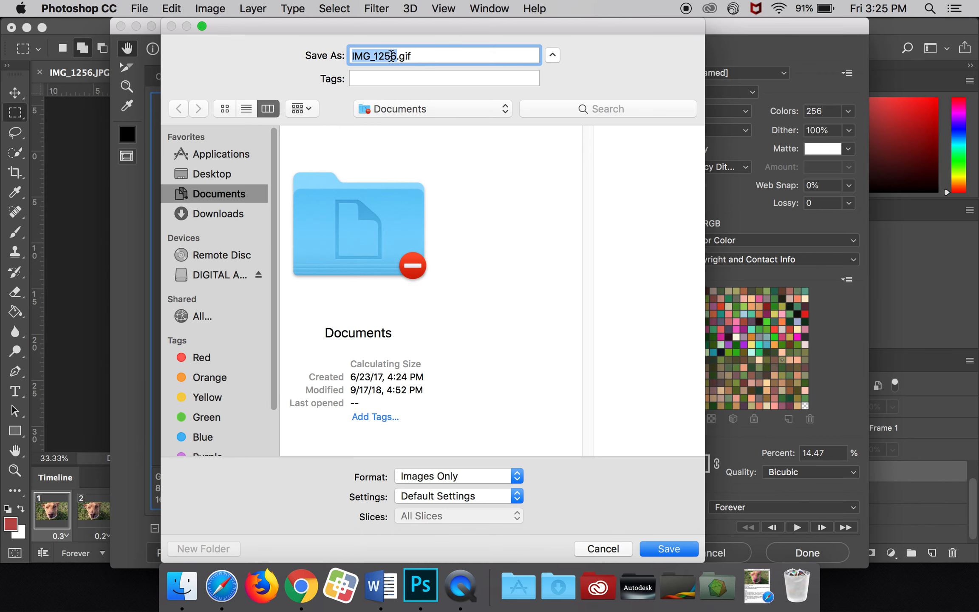
type("Dog")
left_click(213, 175)
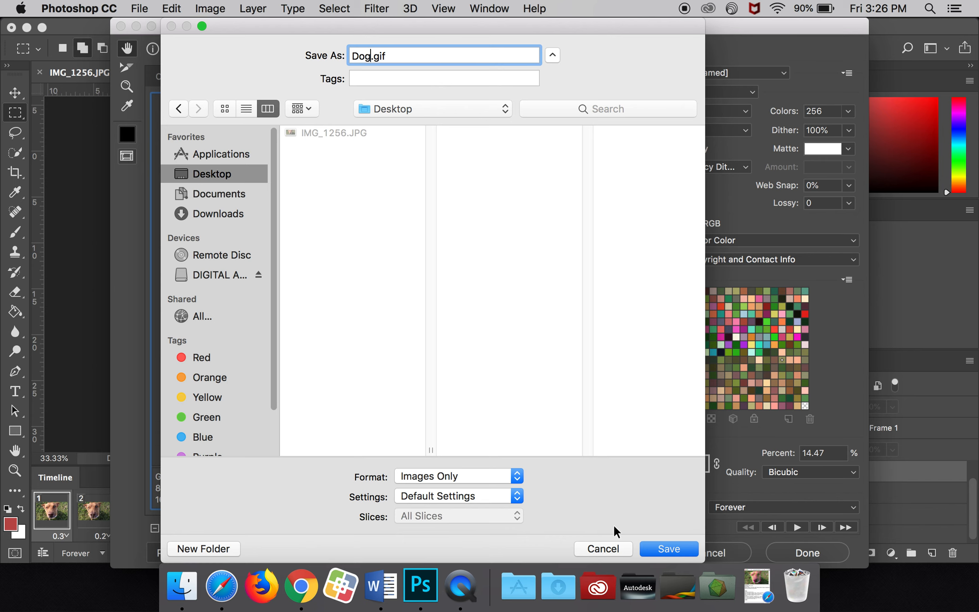
left_click(667, 548)
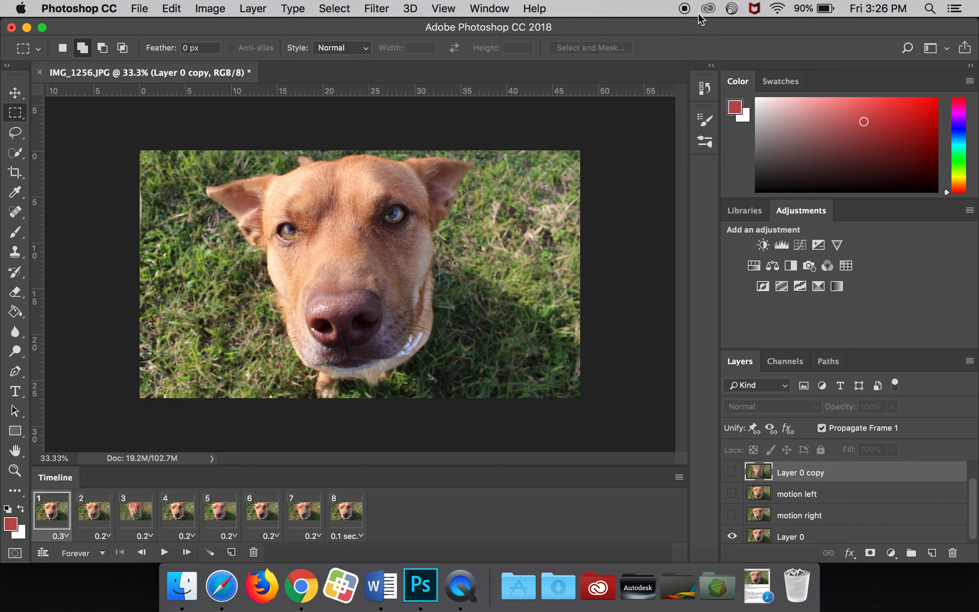
Minimize the Photoshop window and restore the Safari preview to watch the GIF play
left_click(27, 28)
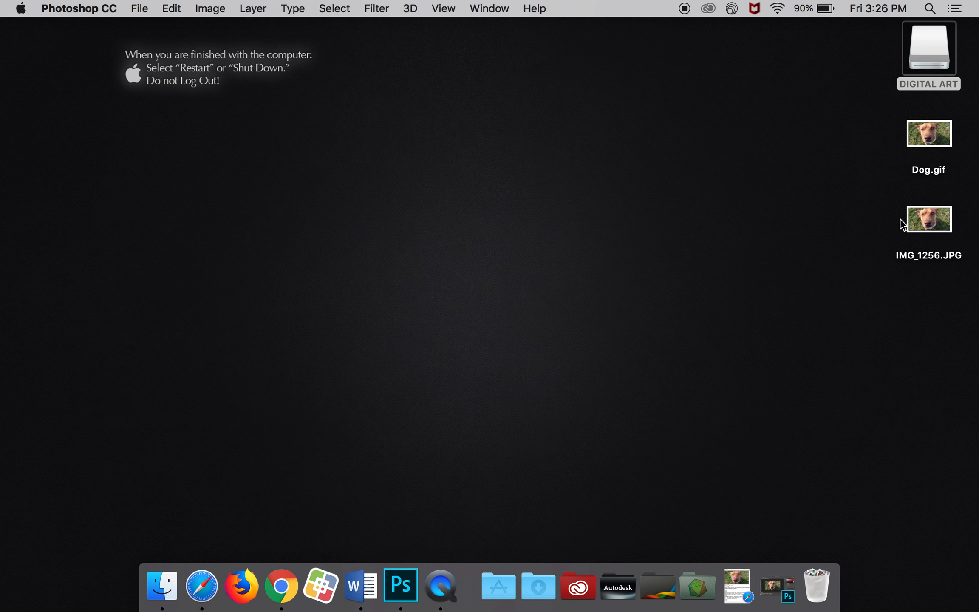
left_click(738, 585)
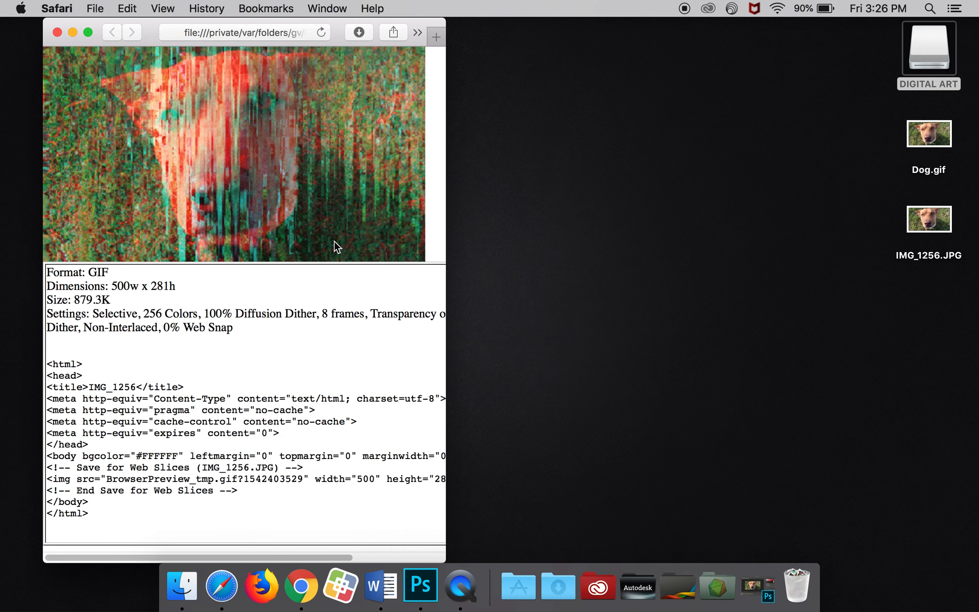